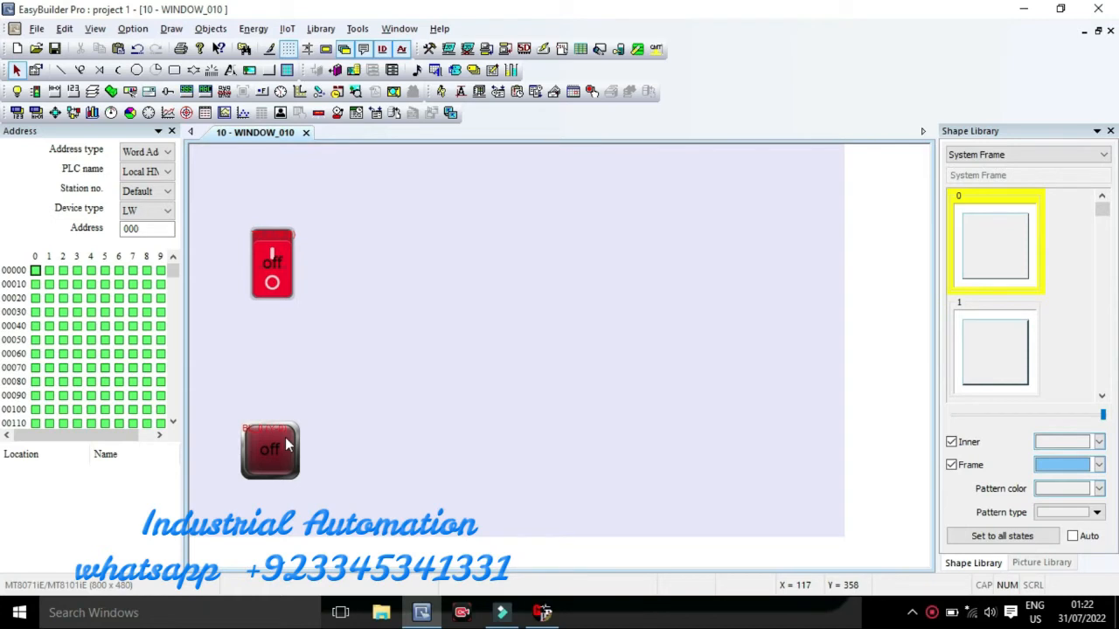
- Switch to GX Developer and select the Y000 output coil in the first rung
click(542, 612)
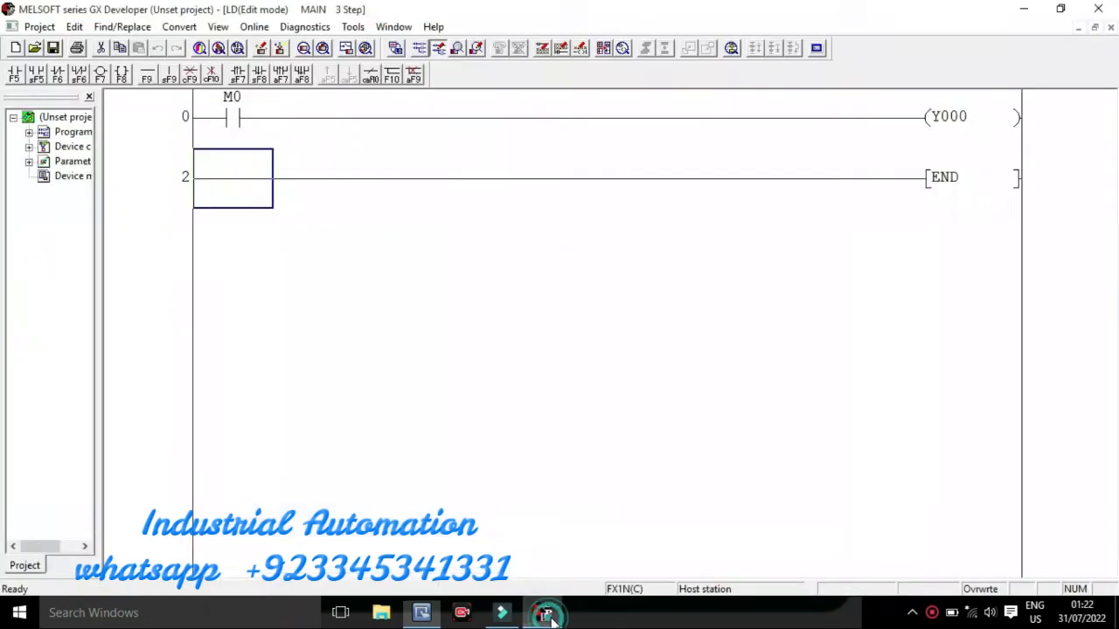
click(931, 131)
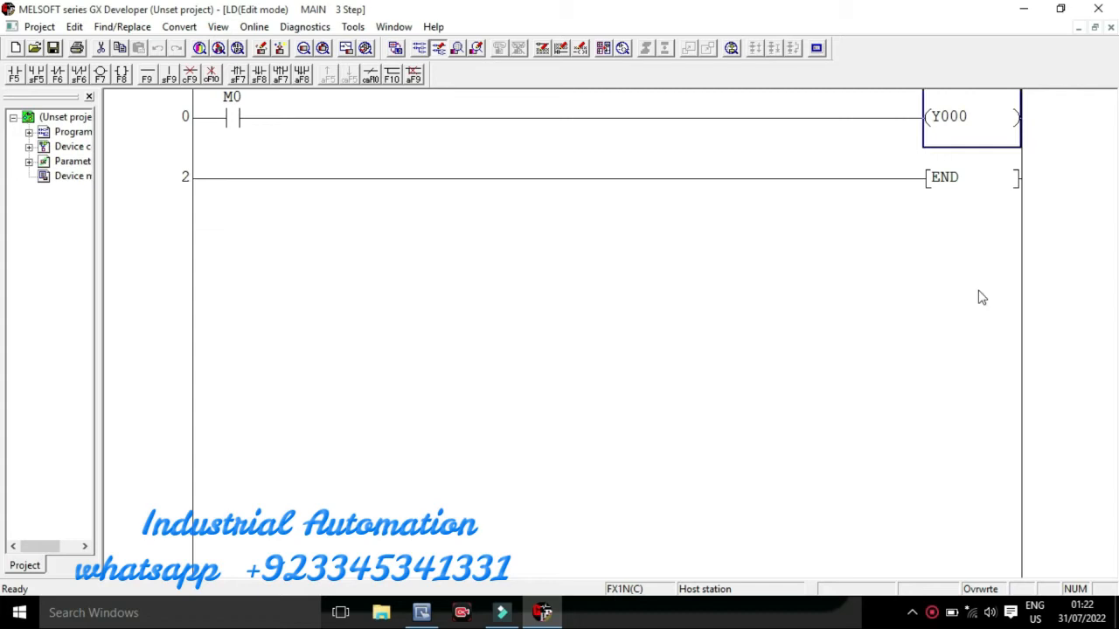
text(ld m)
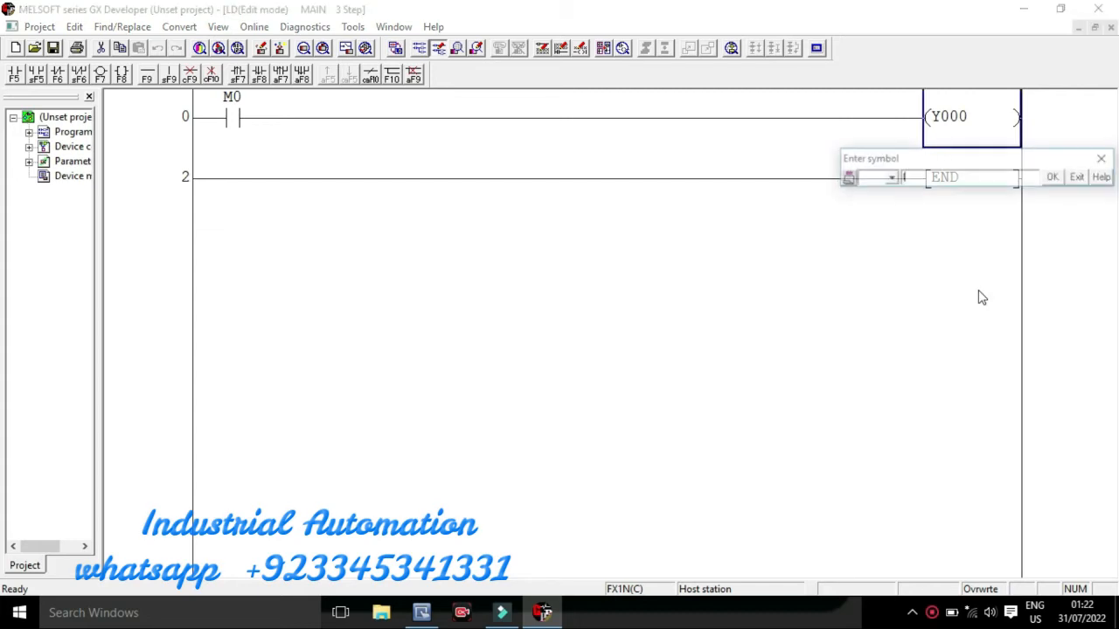
text(0)
key(Return)
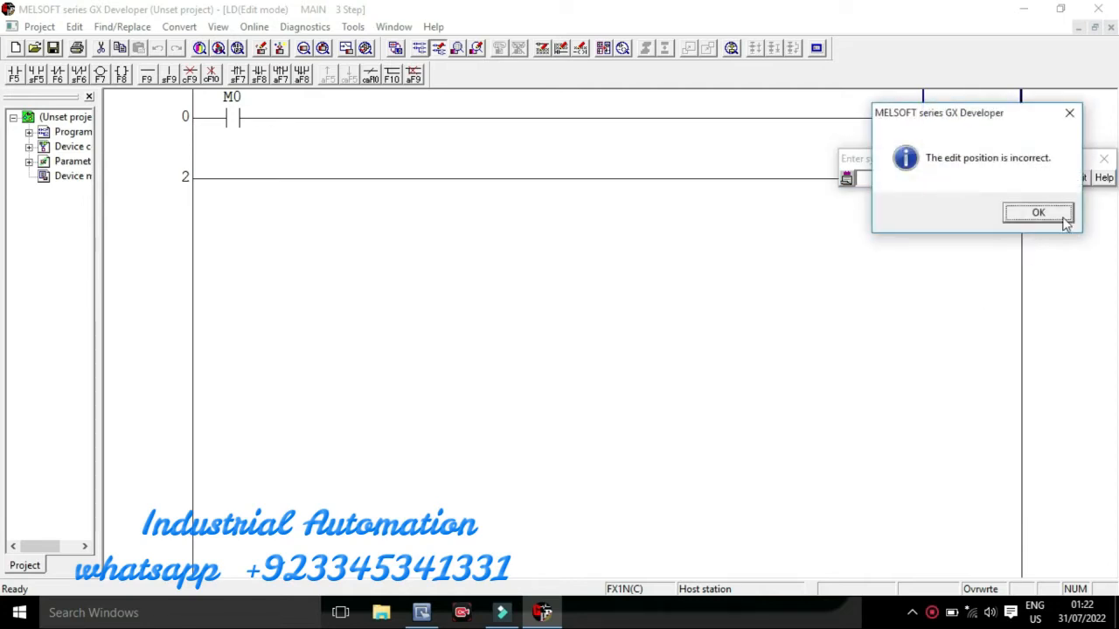
click(1040, 214)
key(BackSpace)
text(1)
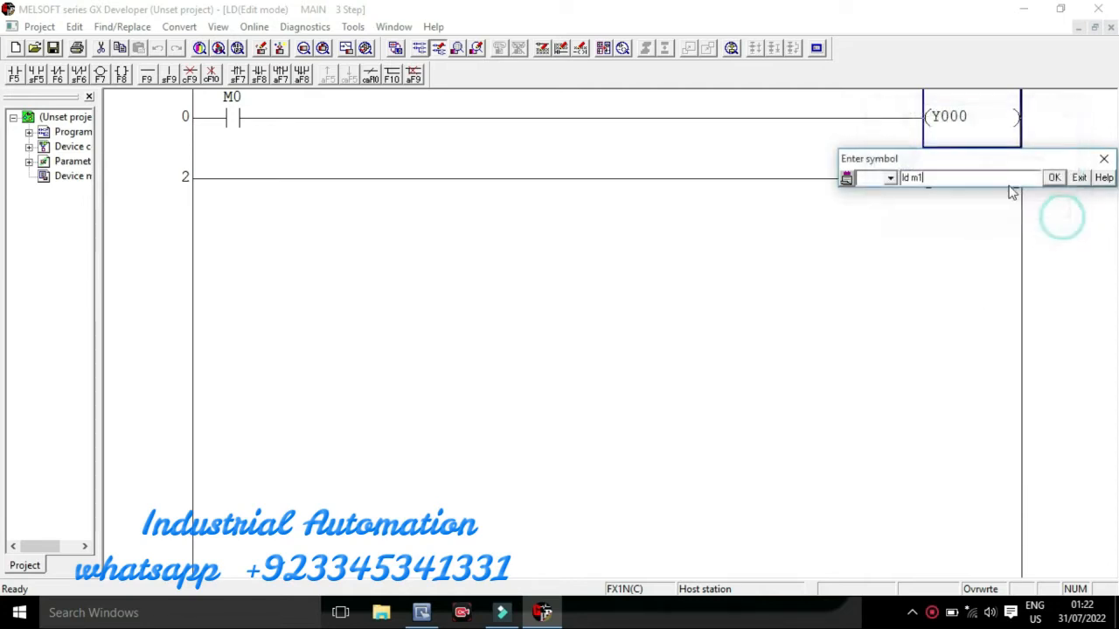
click(1084, 179)
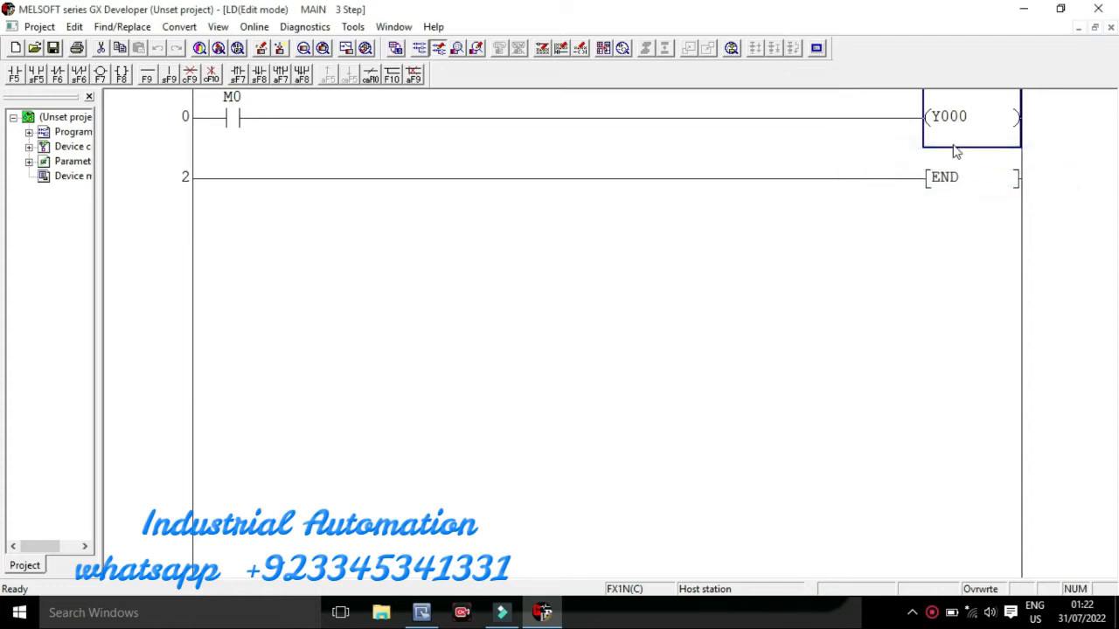
- Replace the Y000 coil with an M1 coil and add a rung where contact M1 drives timer T0 with K100
text(out m1)
key(Return)
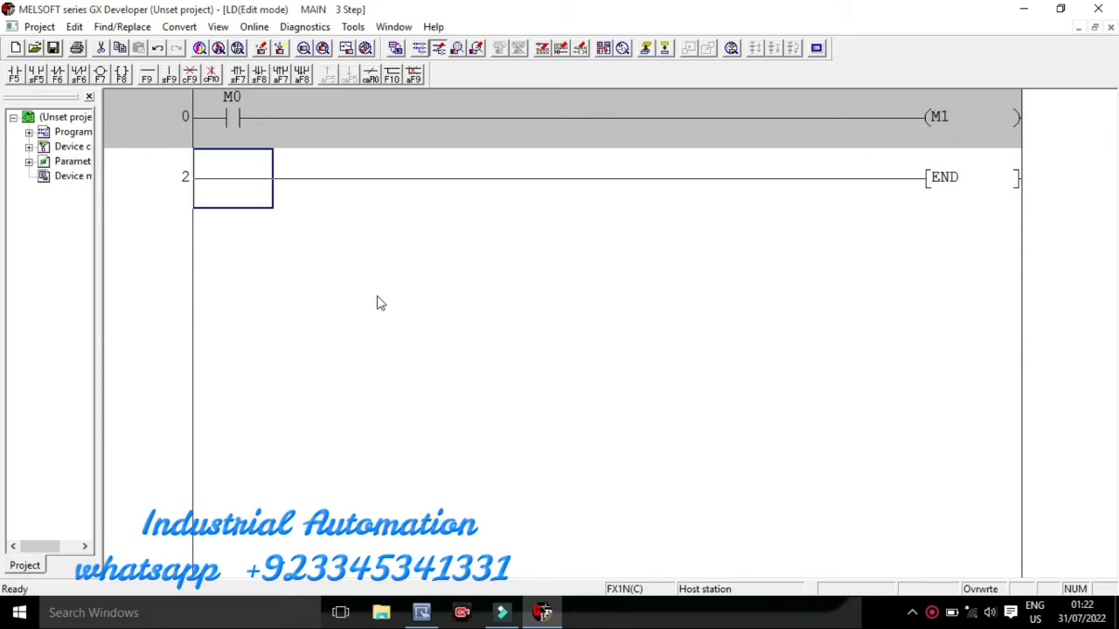
text(ld m1)
key(Return)
text(ou)
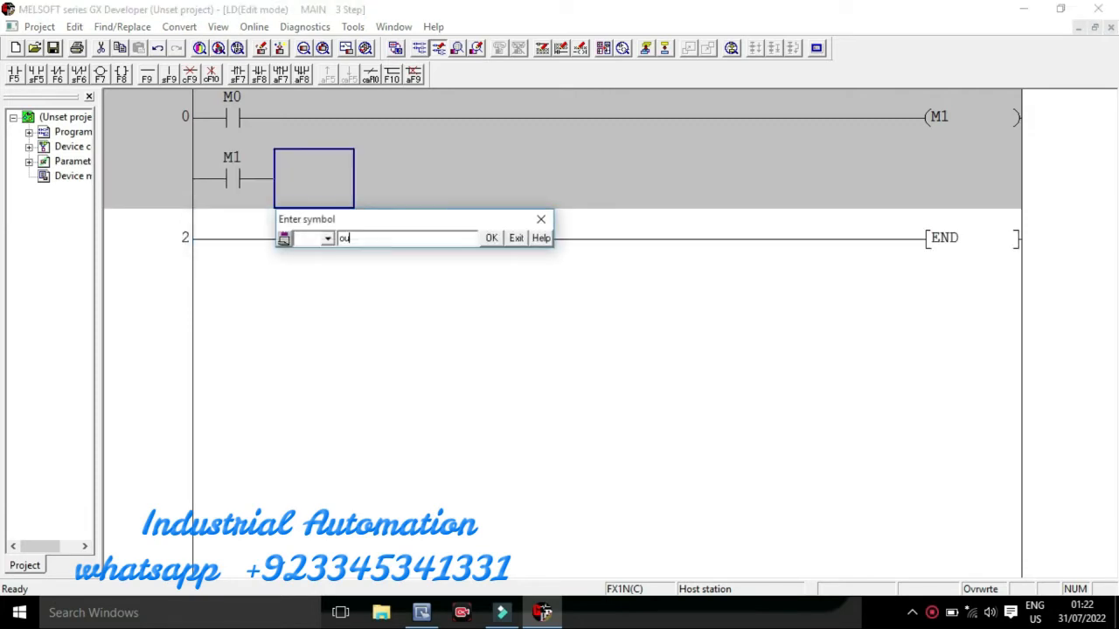
text(t t0 k100)
key(Return)
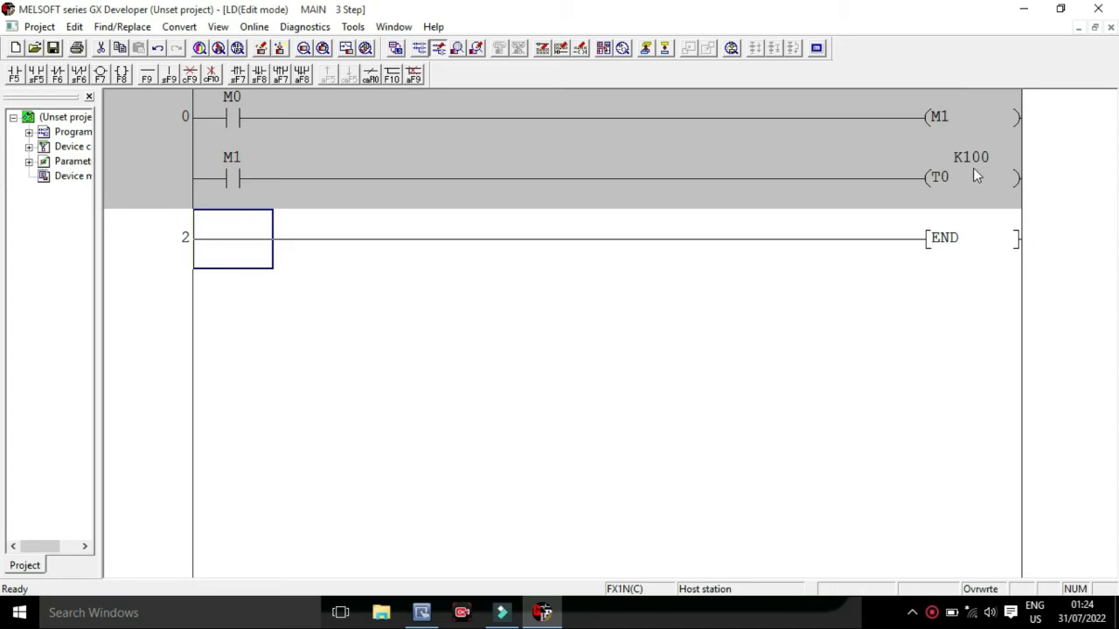
- Add a third rung where contact T0 drives output Y0, and convert the ladder program
click(234, 240)
double_click(240, 239)
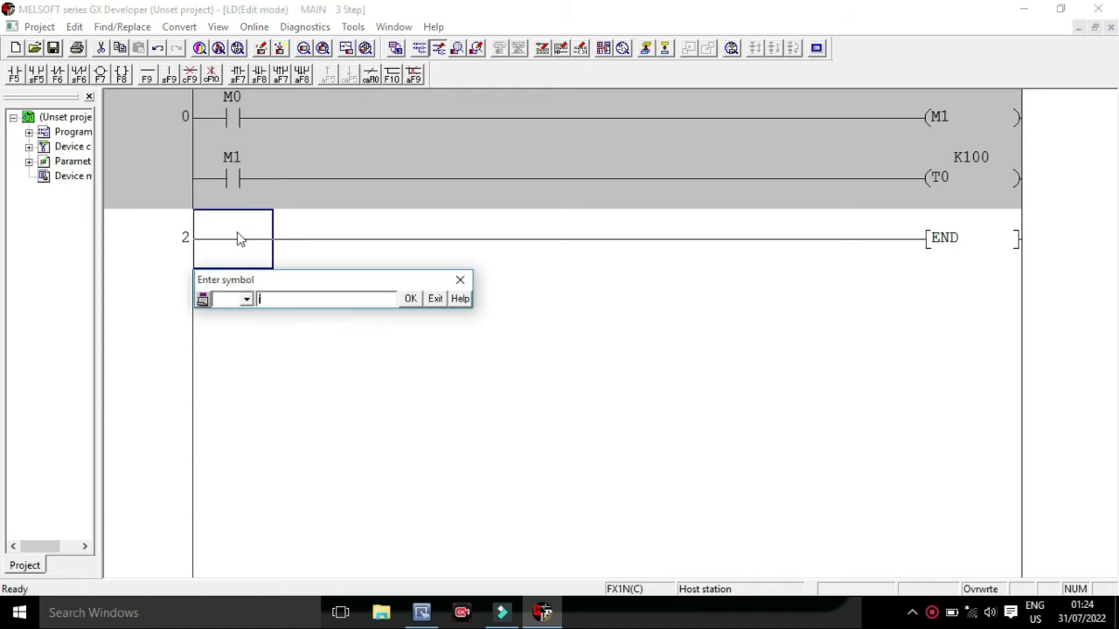
text(ld m)
key(BackSpace)
text(t0)
key(Return)
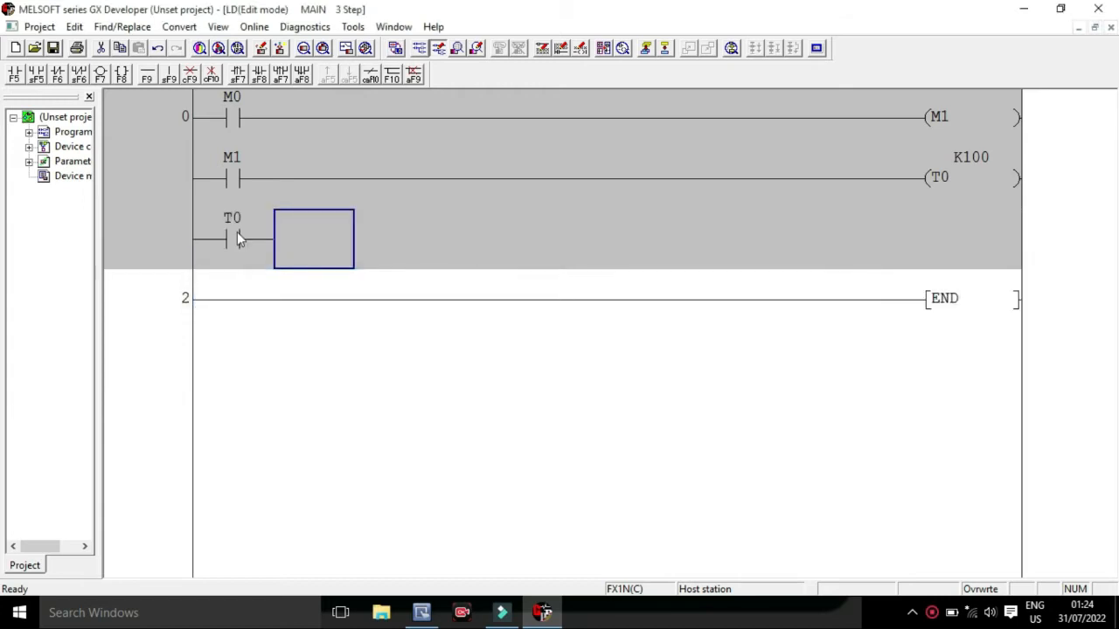
text(ou)
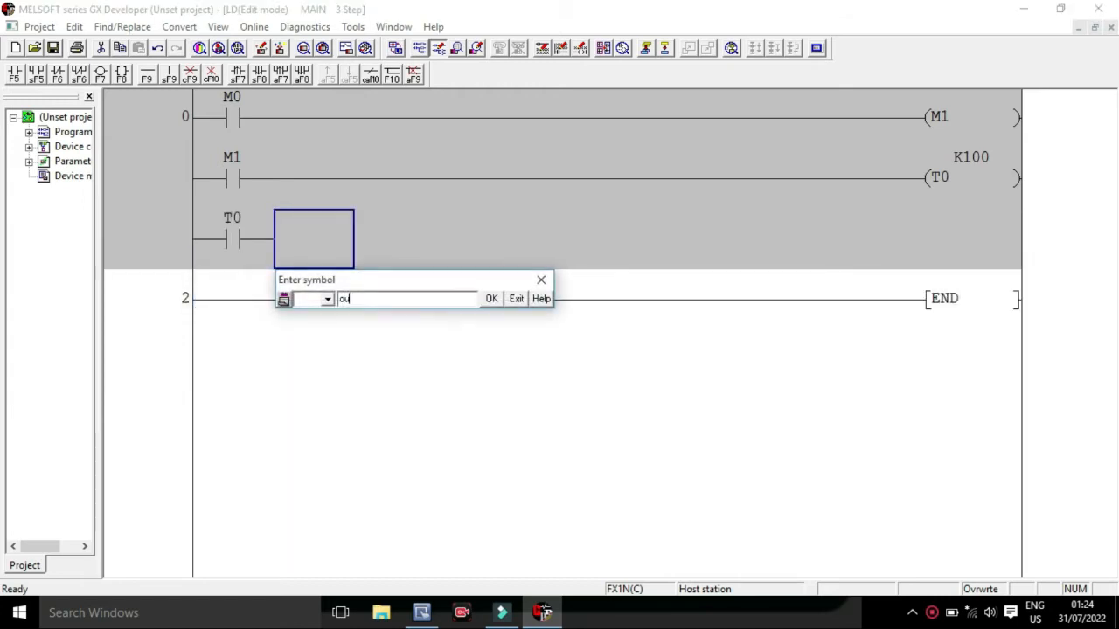
text(t y0)
key(Return)
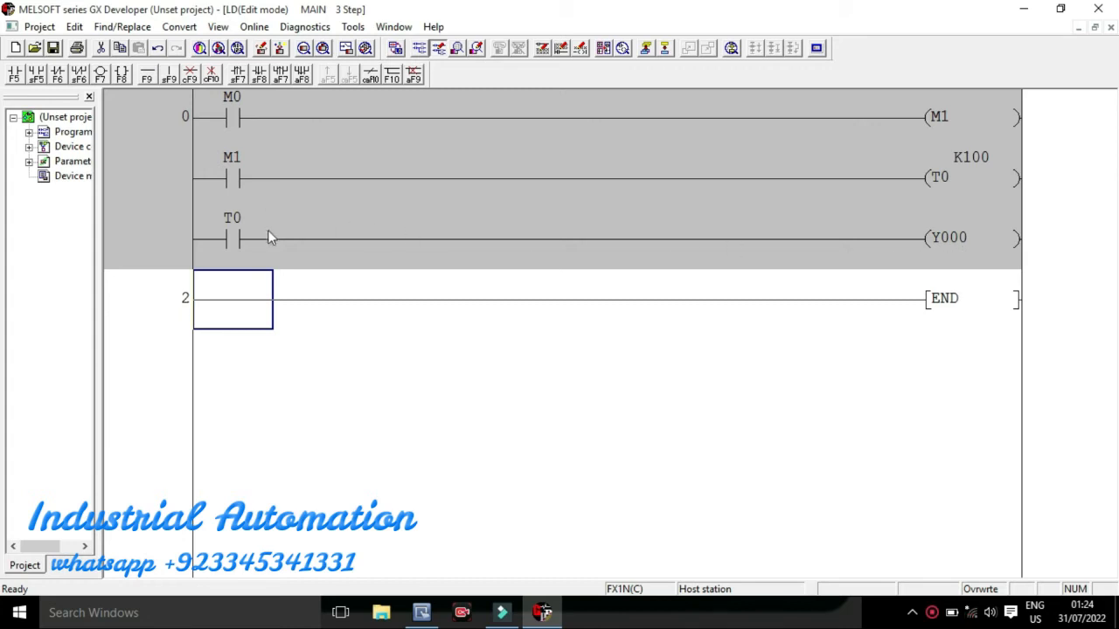
click(185, 31)
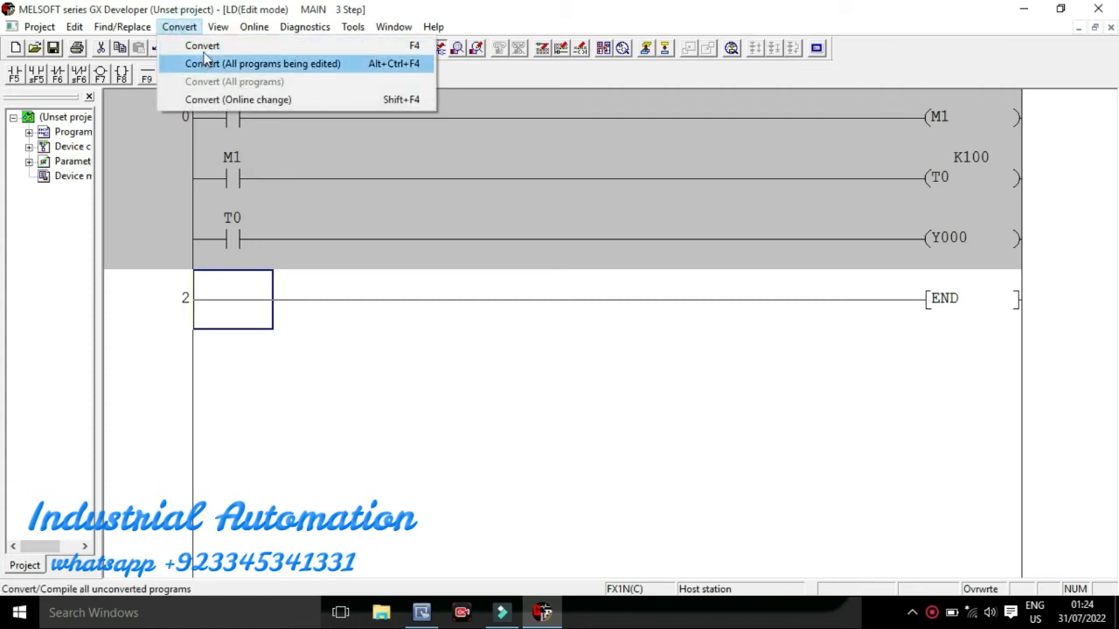
click(206, 46)
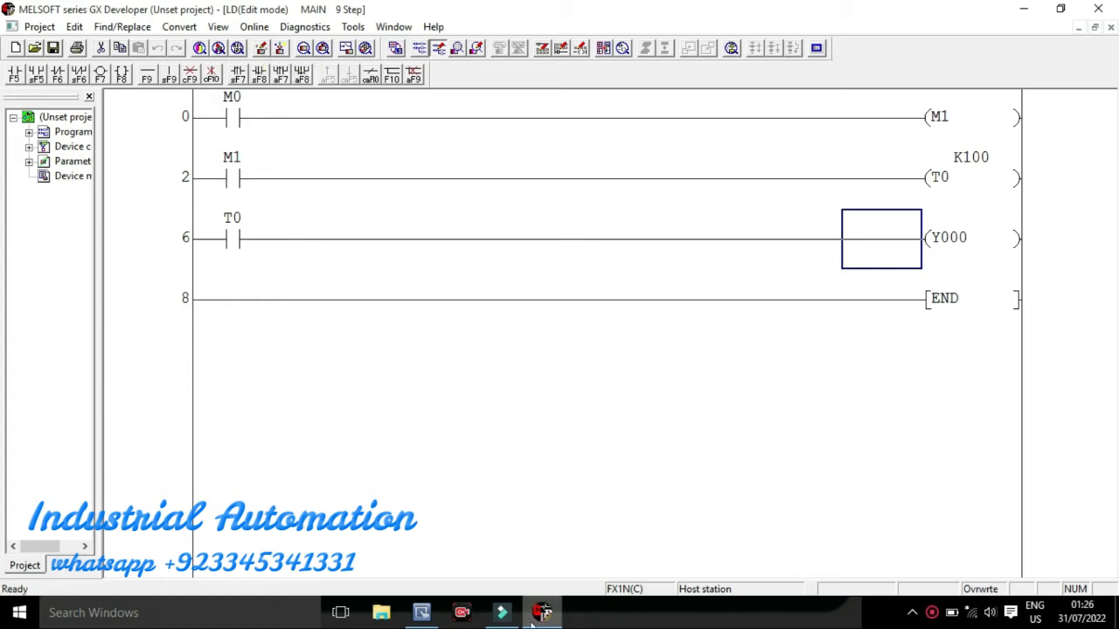
- Switch to EasyBuilder Pro and start a new numeric object
click(423, 612)
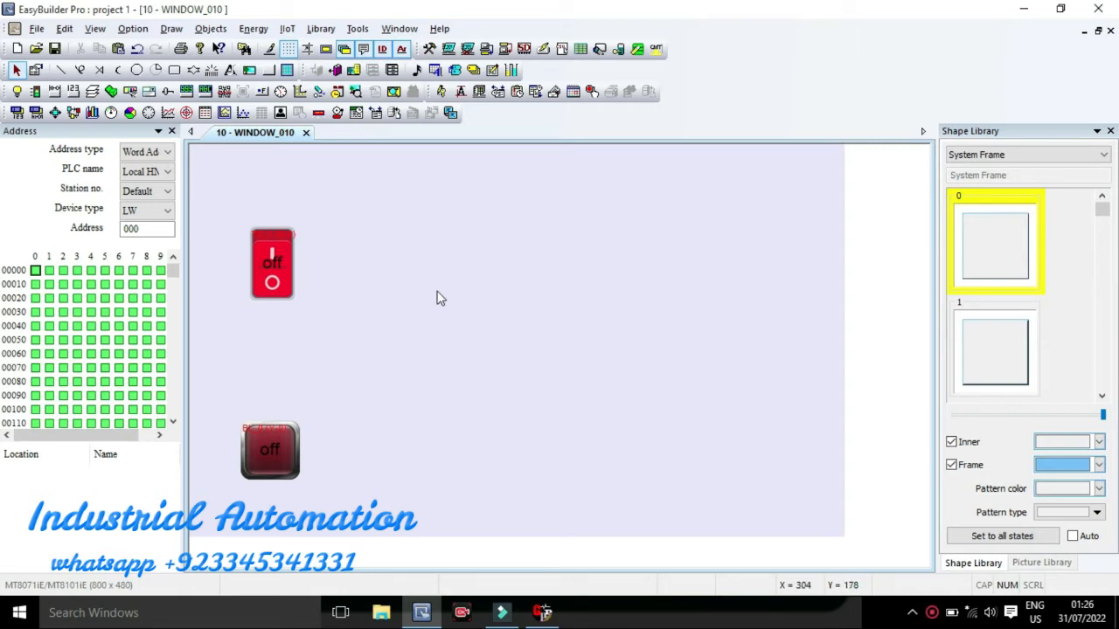
click(186, 93)
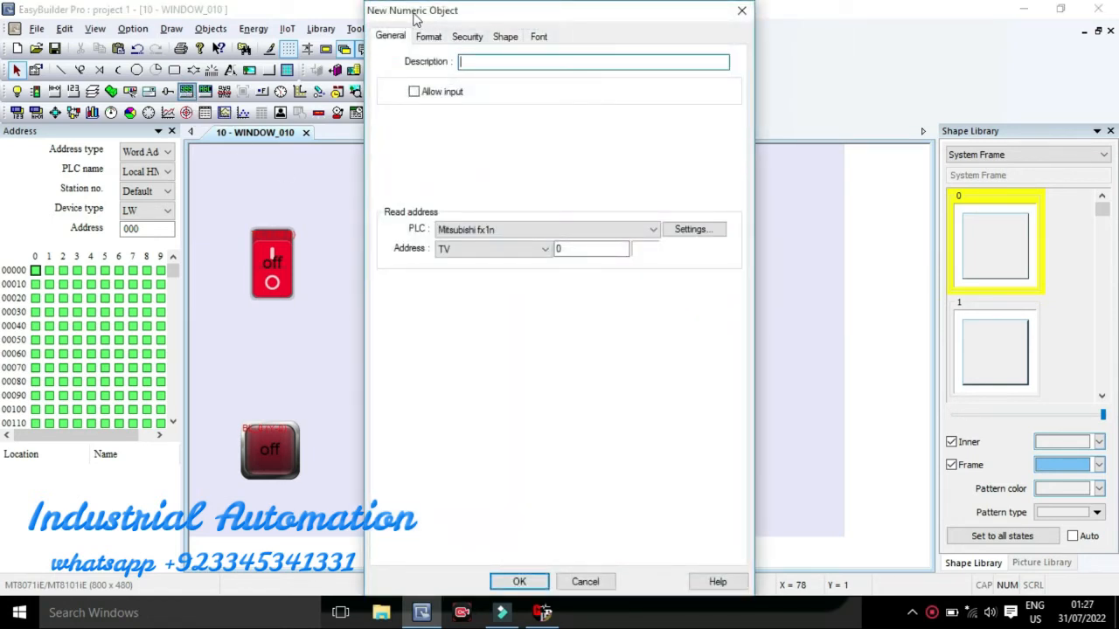
click(413, 92)
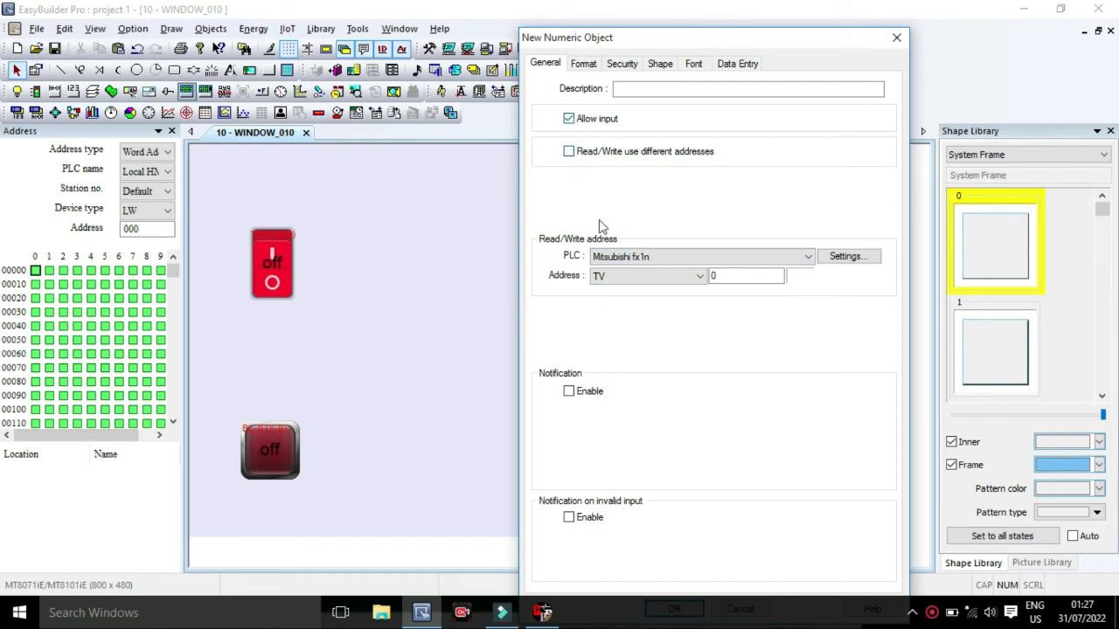
click(569, 152)
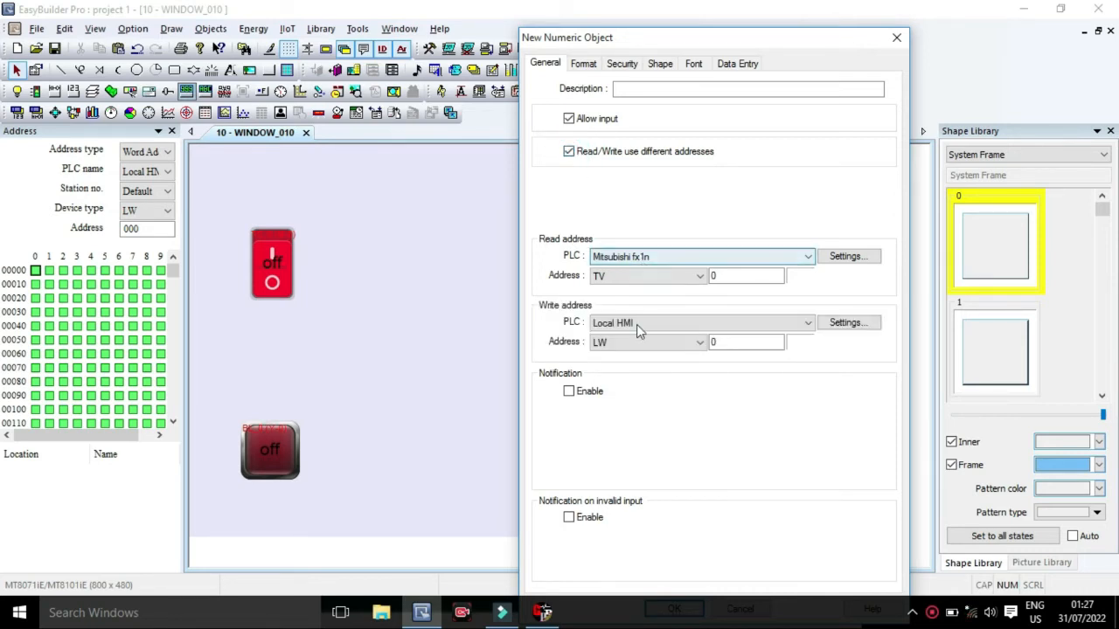
click(569, 151)
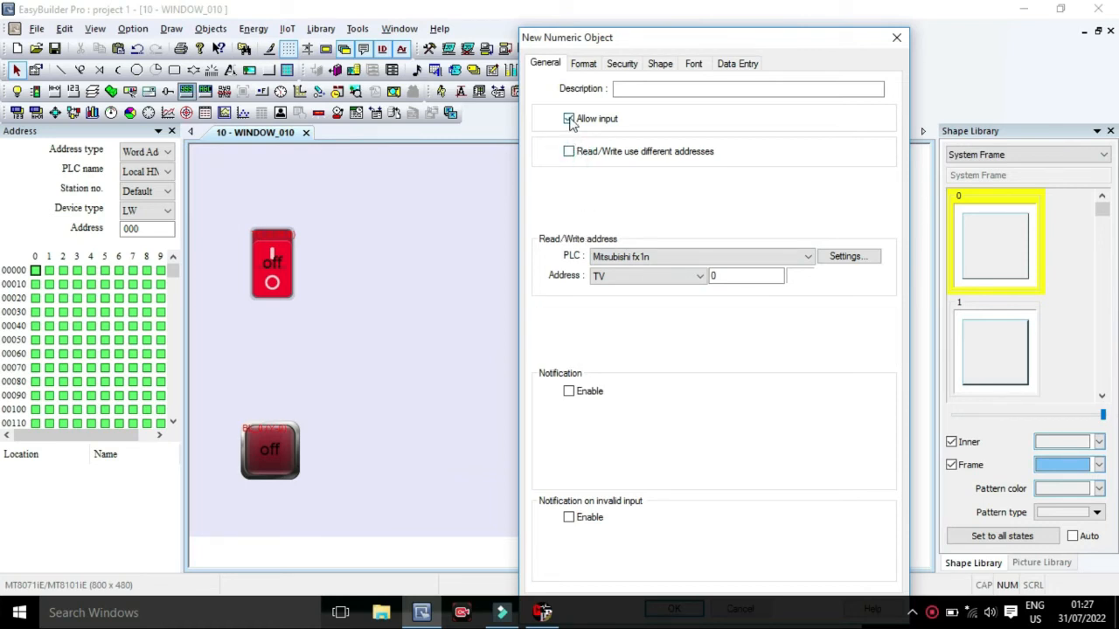
click(569, 118)
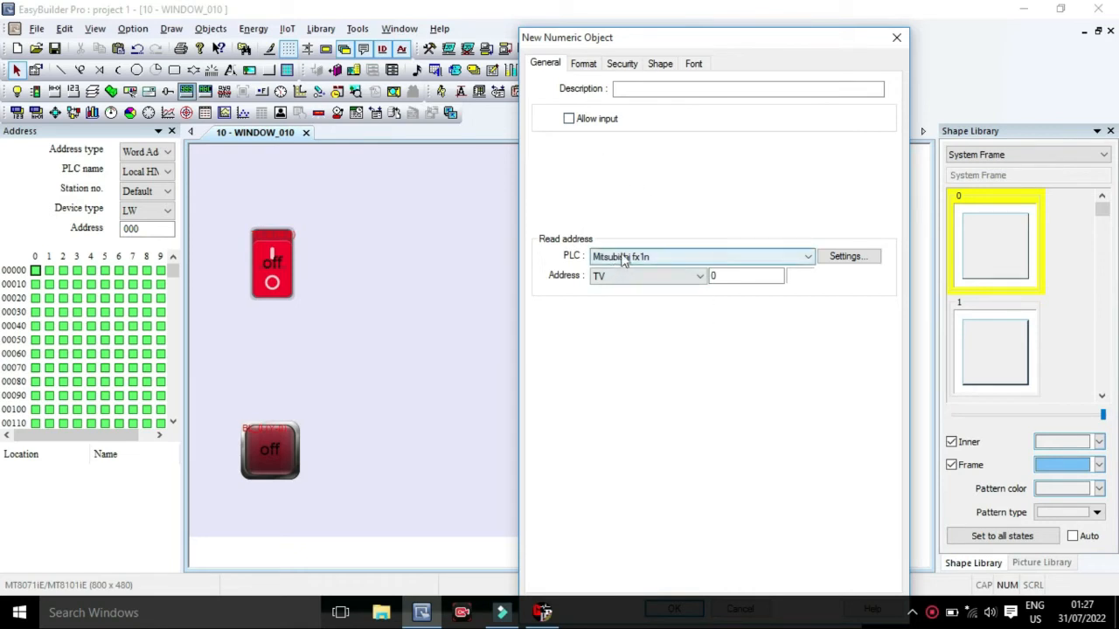
- Set the numeric object's read address to TV 0 on the Mitsubishi fx1n PLC
click(697, 256)
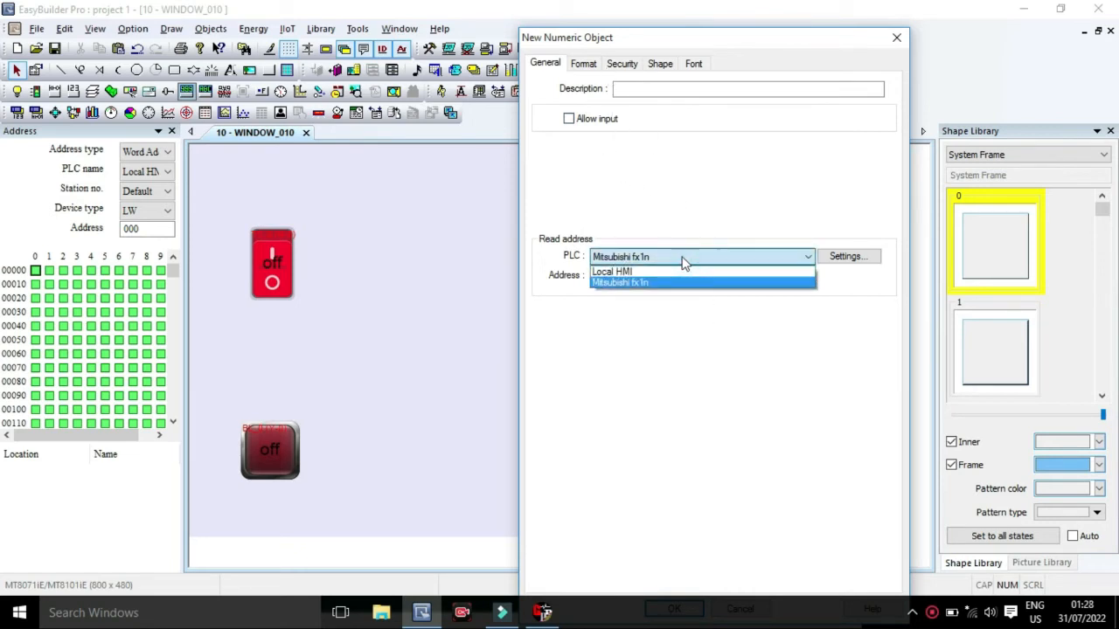
click(633, 272)
click(638, 256)
click(647, 283)
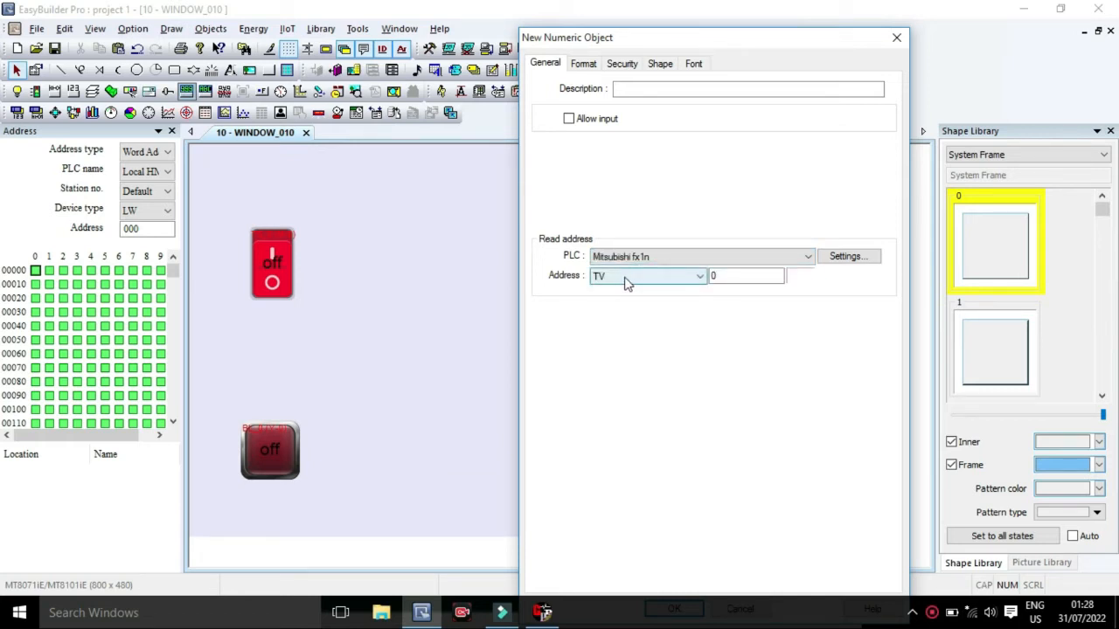
click(722, 275)
click(719, 274)
- Examine the numeric object's digit format, scaling method and enable/disable security options
click(585, 68)
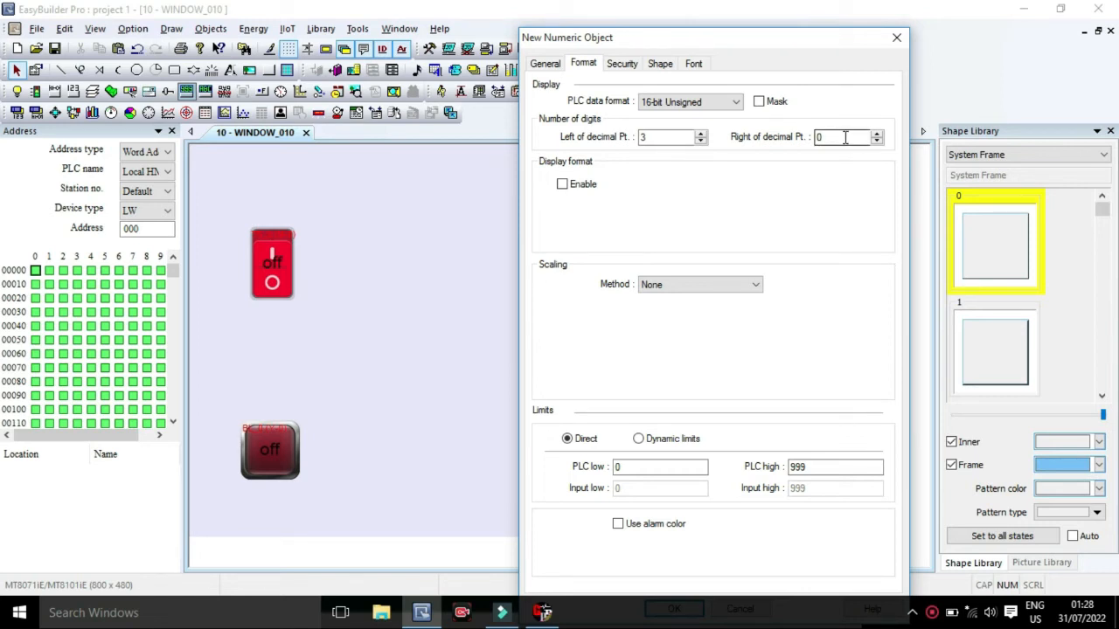
click(820, 137)
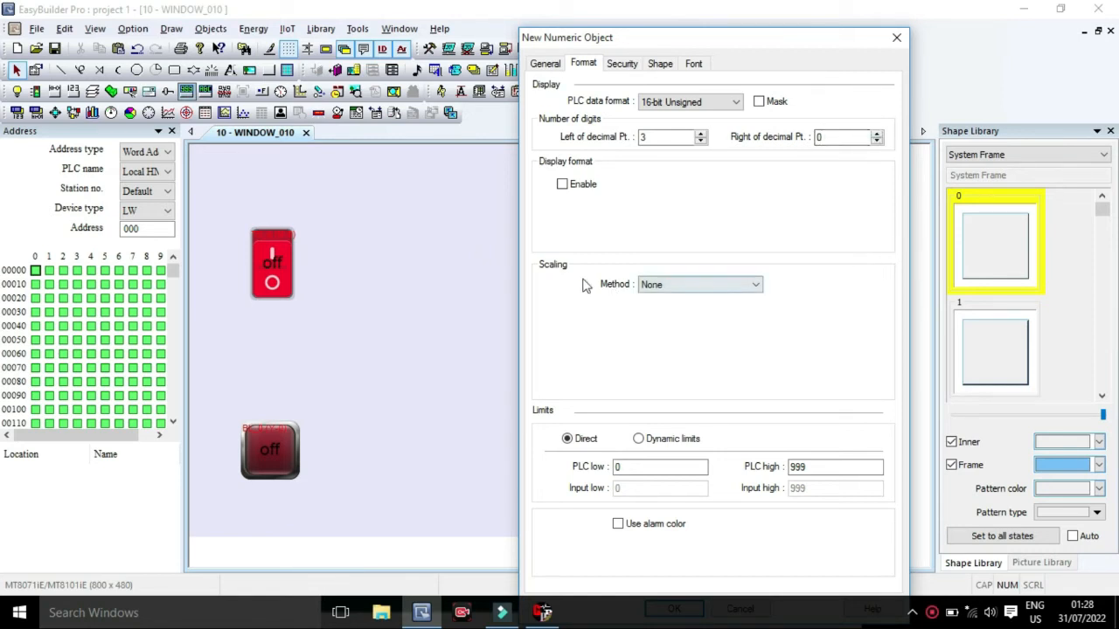
click(671, 285)
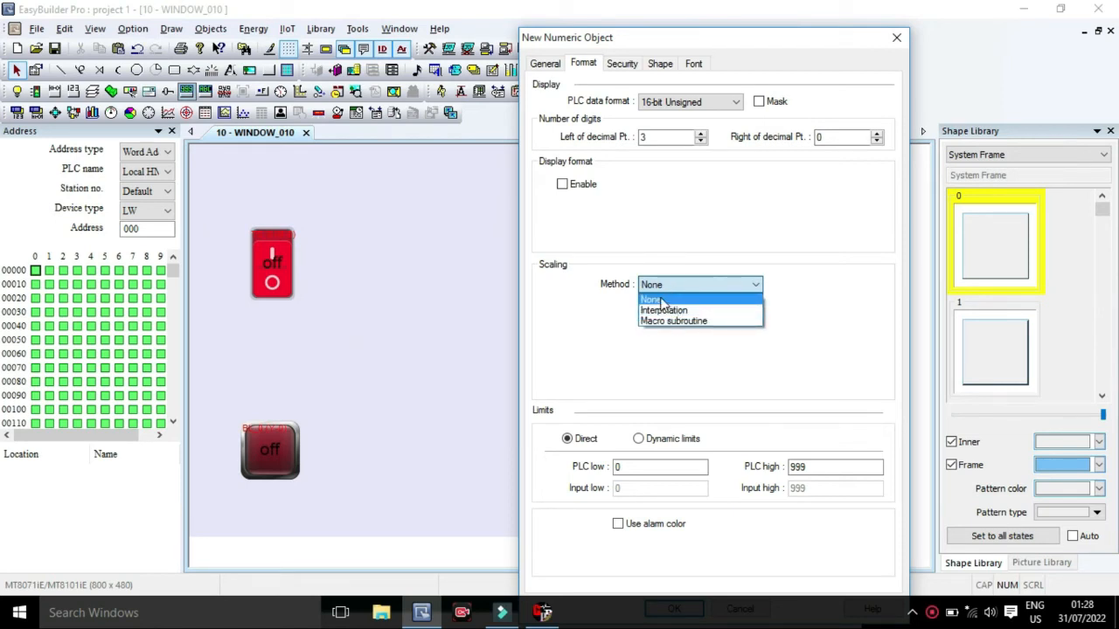
click(662, 298)
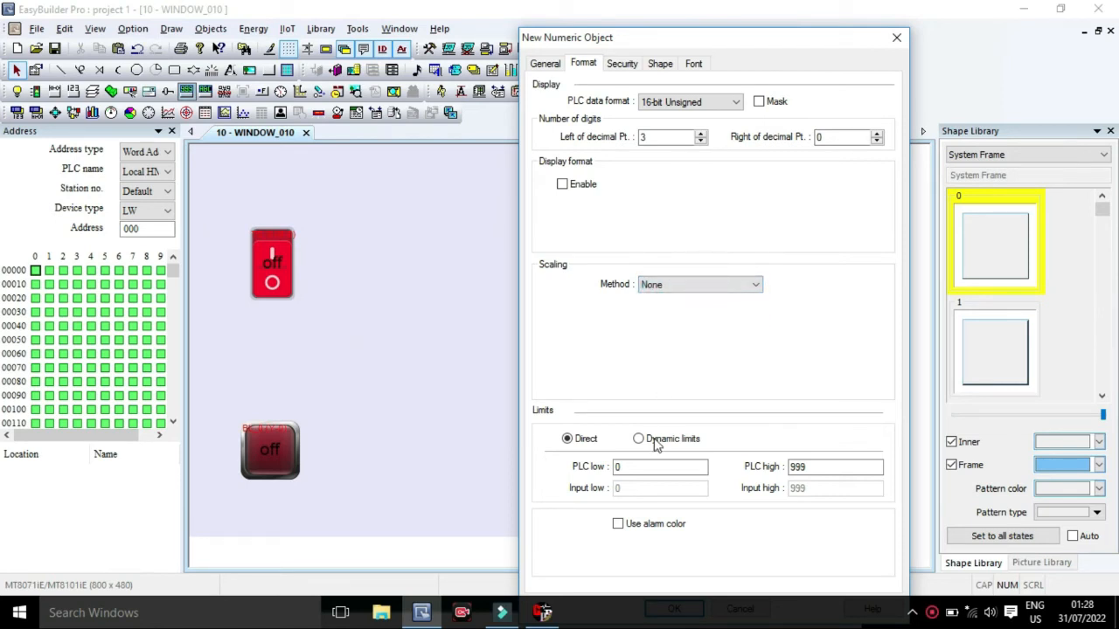
click(622, 64)
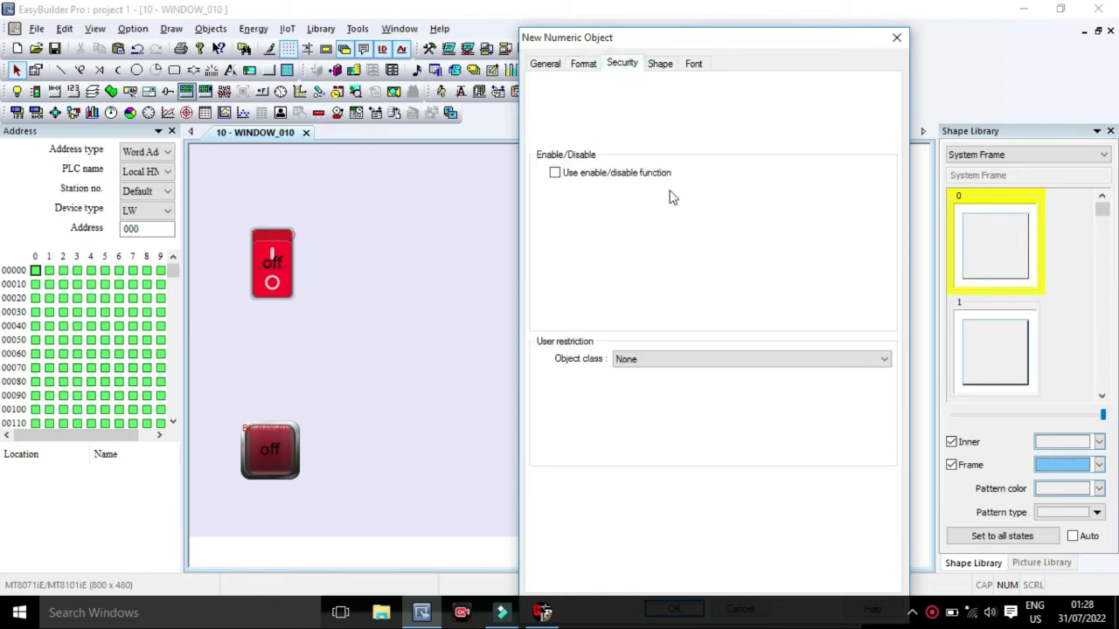
click(595, 172)
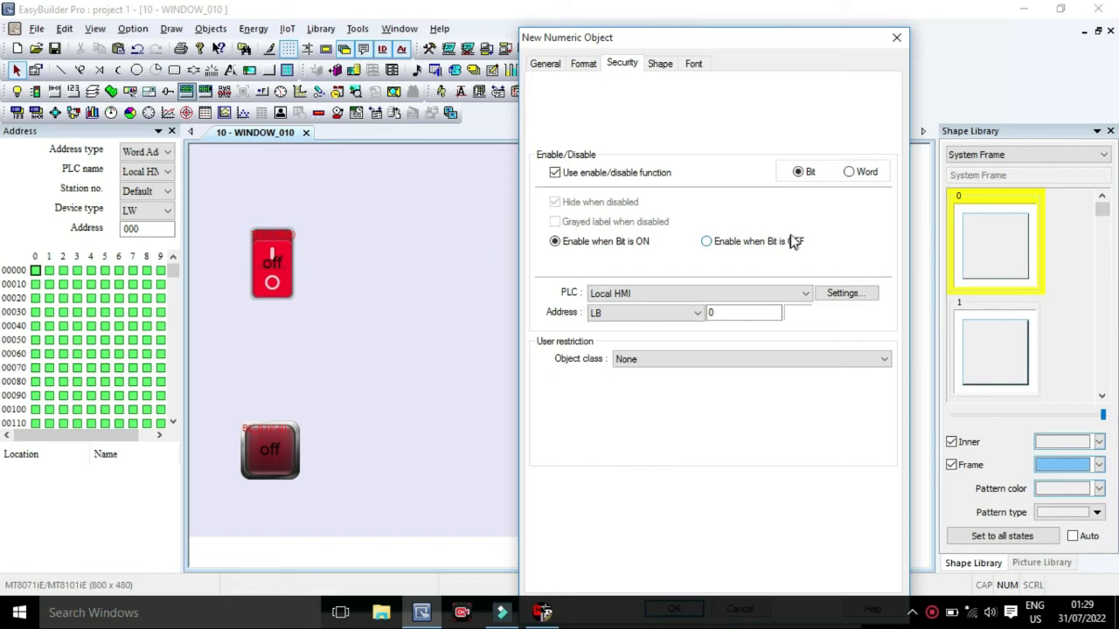
click(555, 173)
- Give the numeric object shape 1 from the System Frame shape library
click(660, 65)
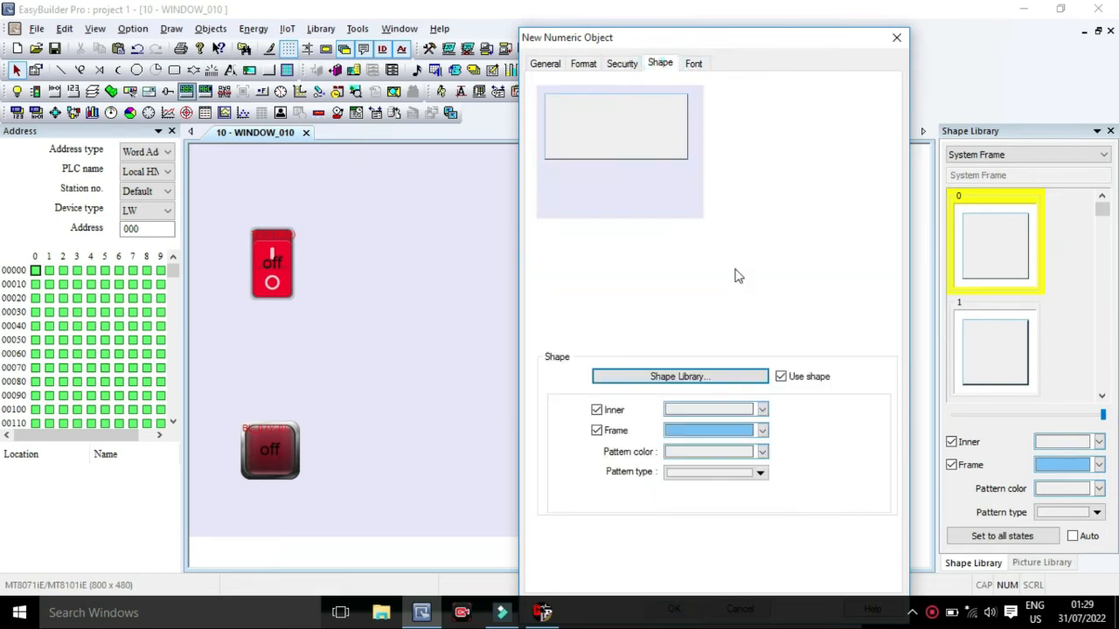
click(697, 375)
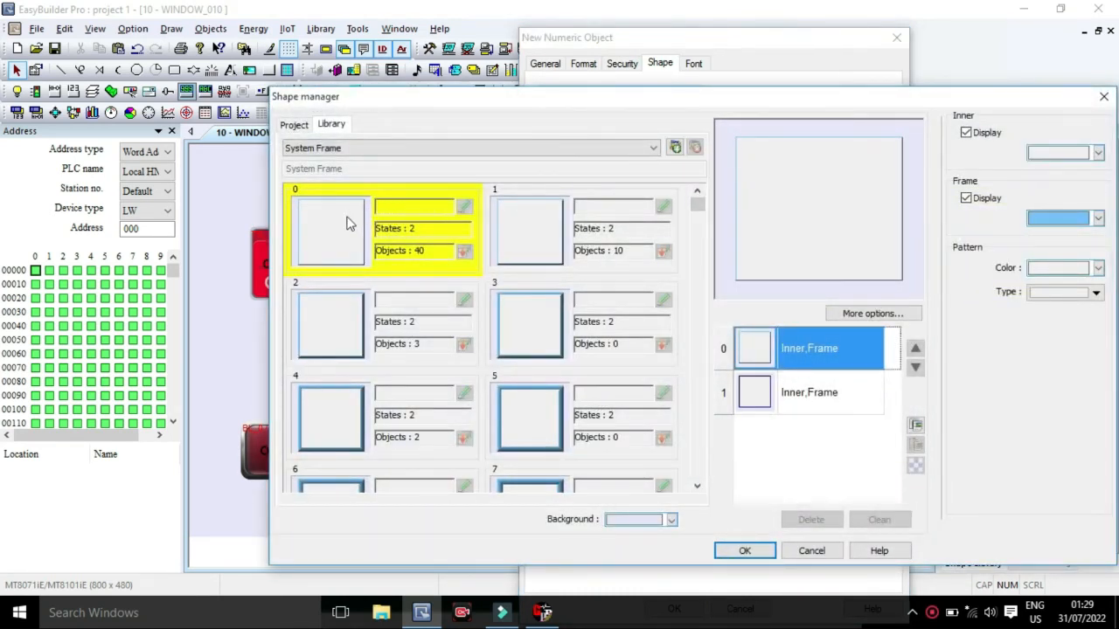
click(354, 449)
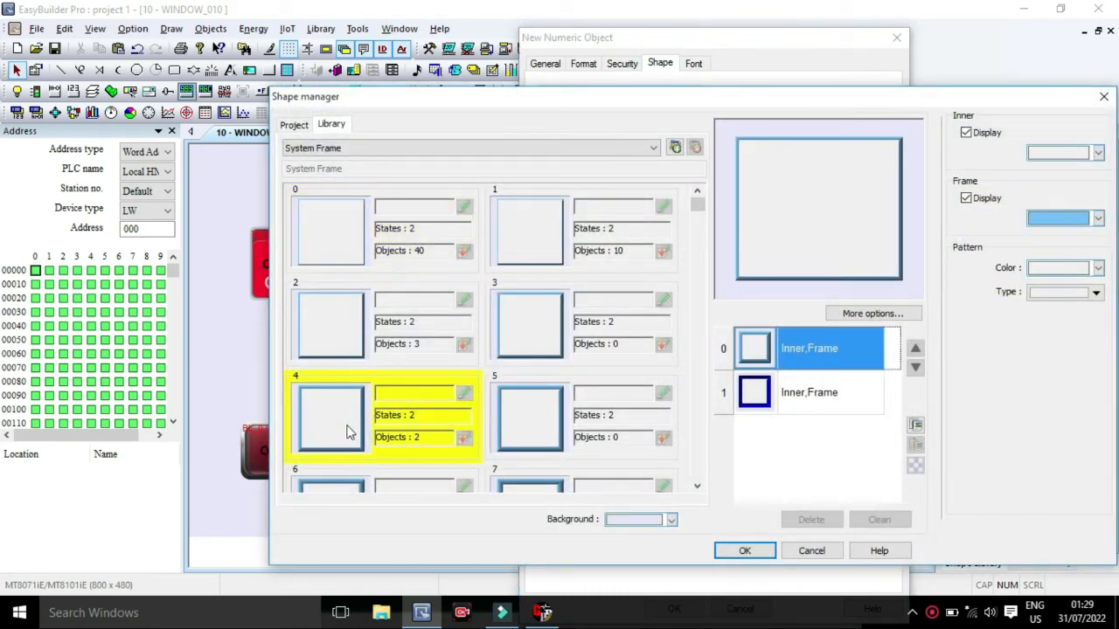
scroll(346, 428, down, 1)
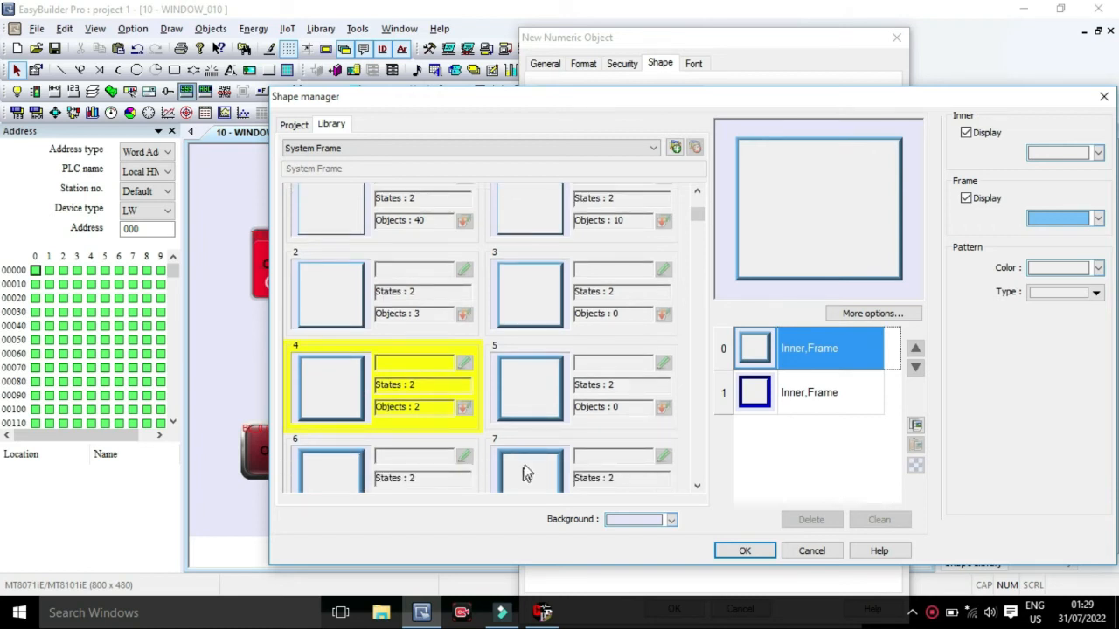
scroll(540, 305, up, 1)
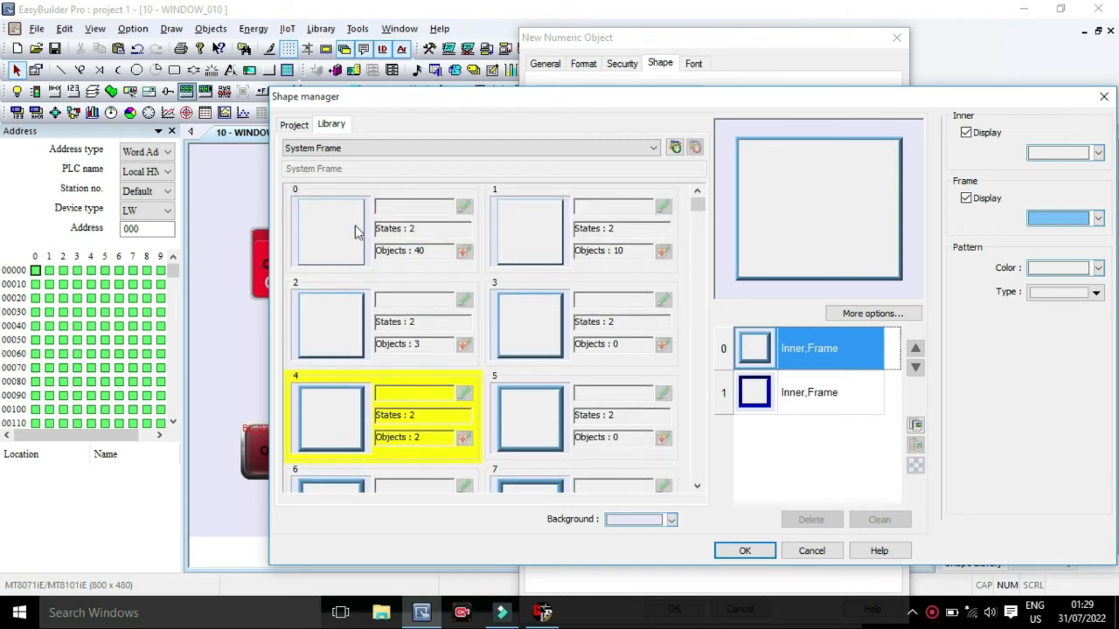
click(522, 240)
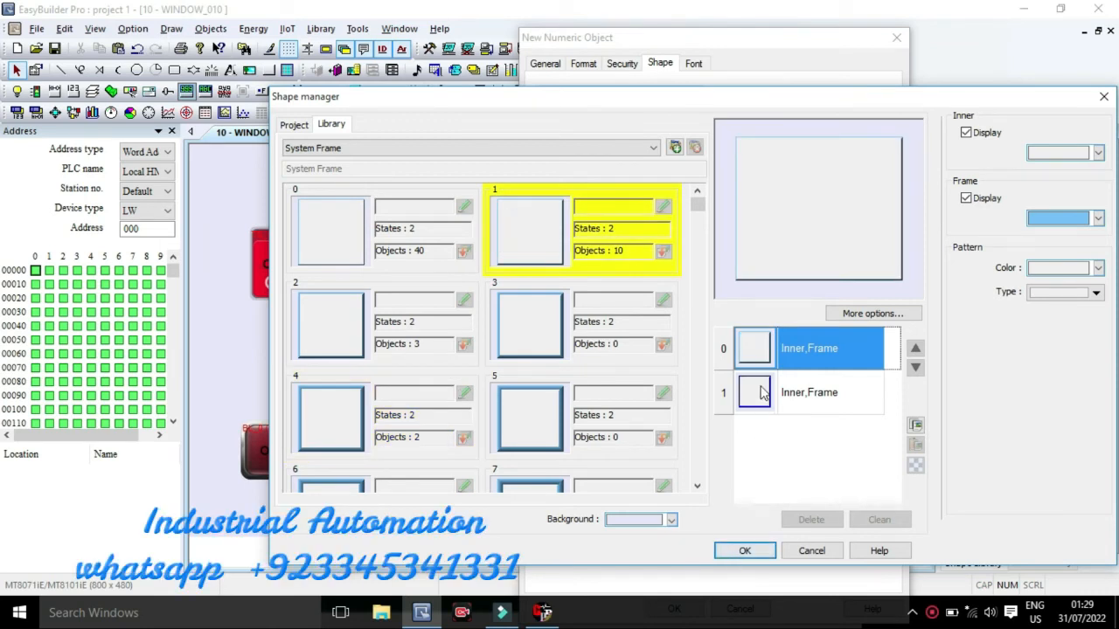
click(745, 550)
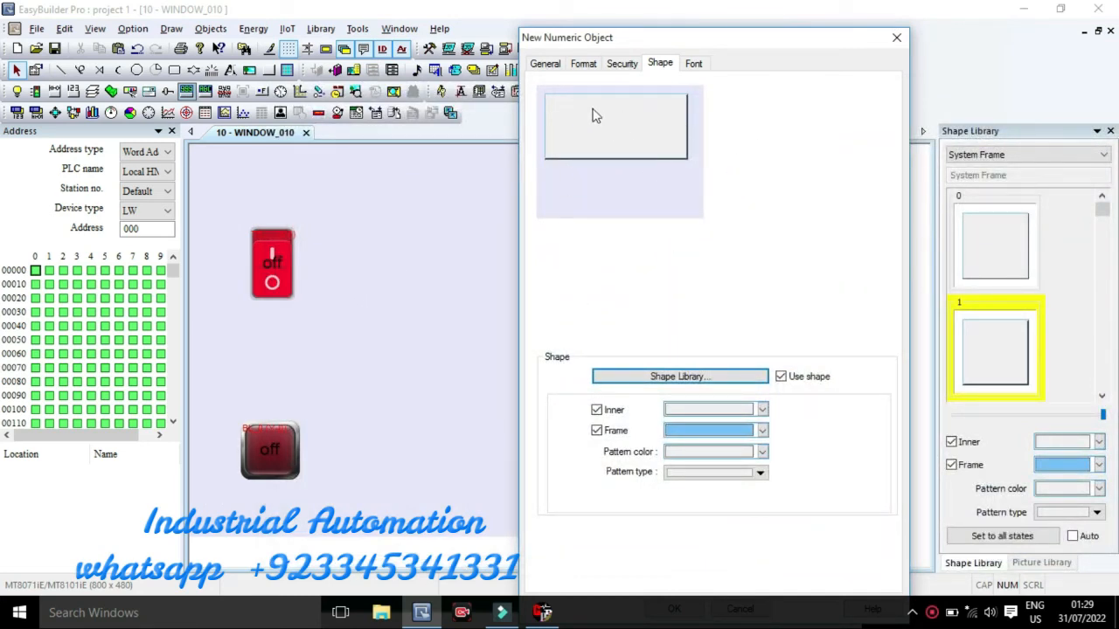
- Set the numeric object's Arial text to red with center alignment
click(693, 63)
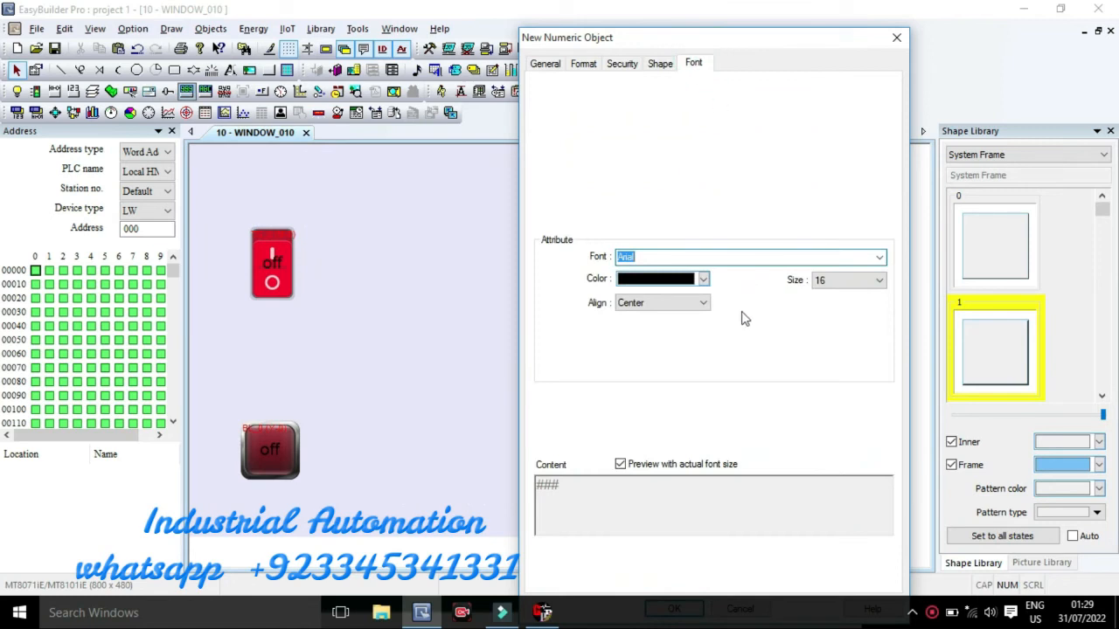
click(647, 255)
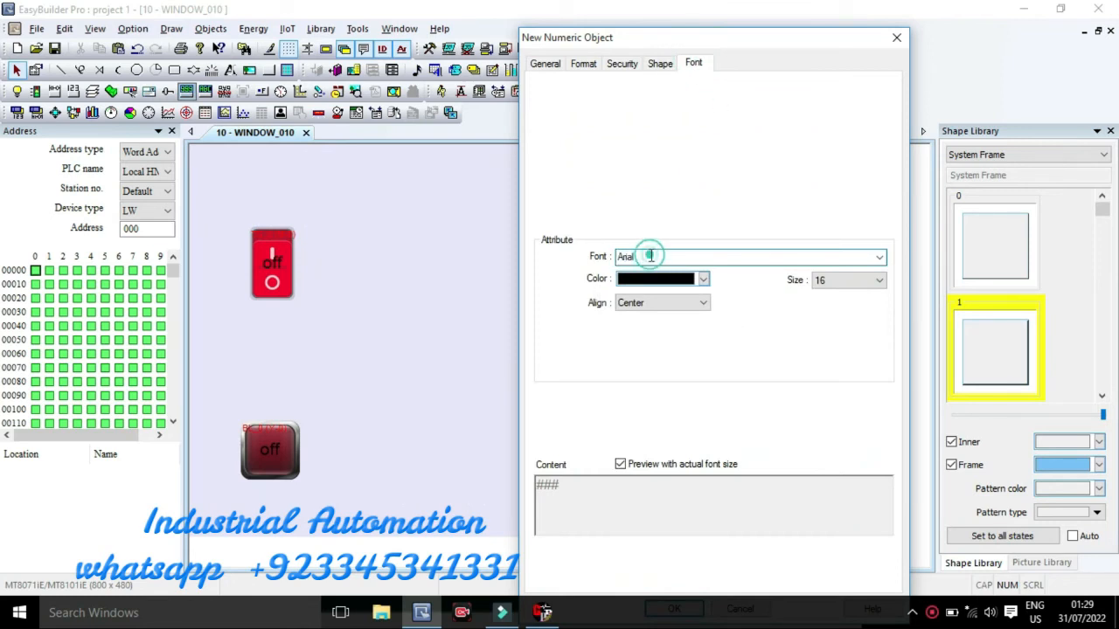
click(880, 257)
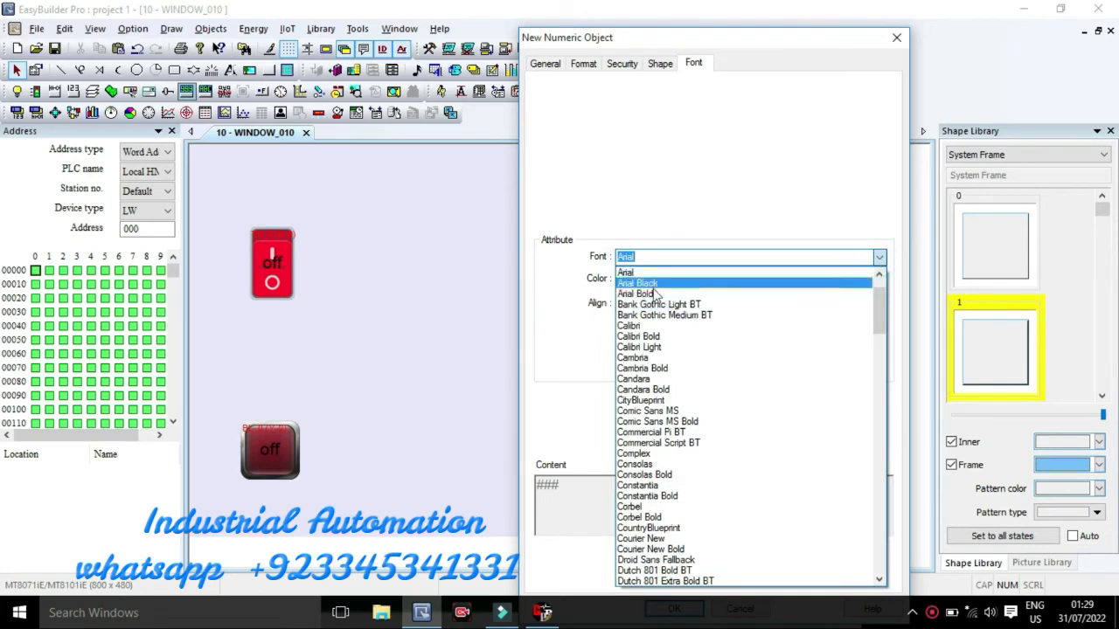
click(840, 257)
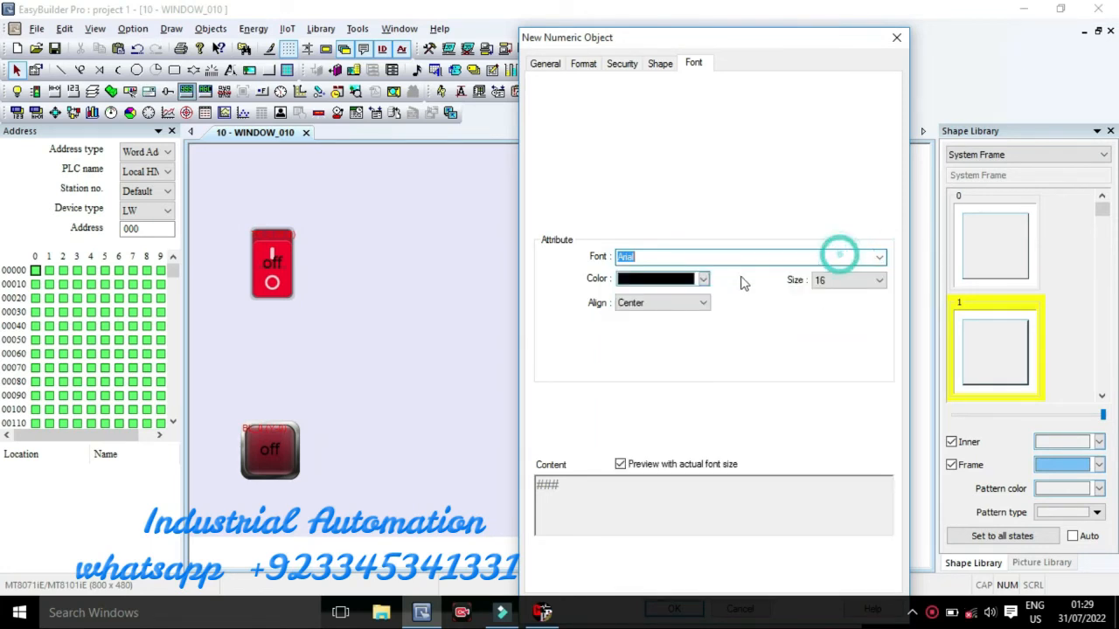
click(636, 282)
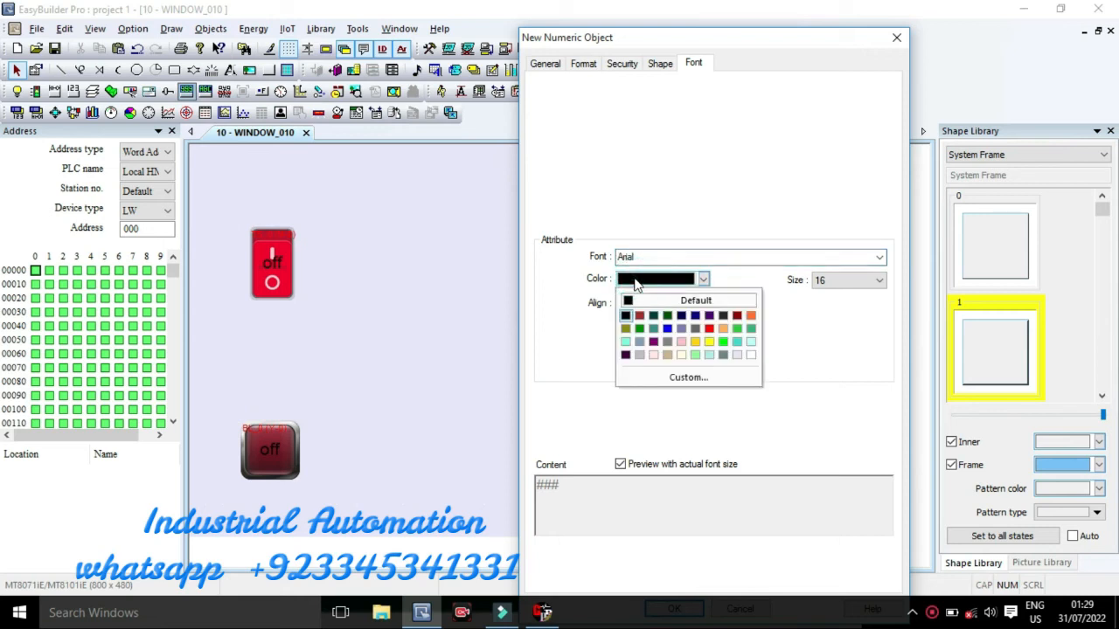
click(710, 330)
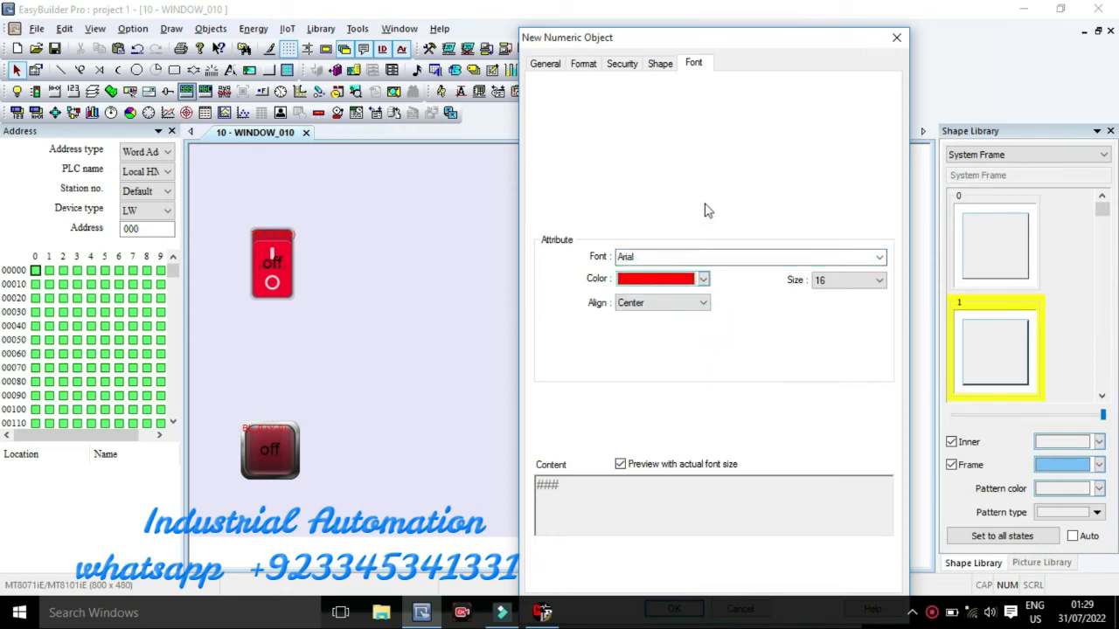
click(639, 306)
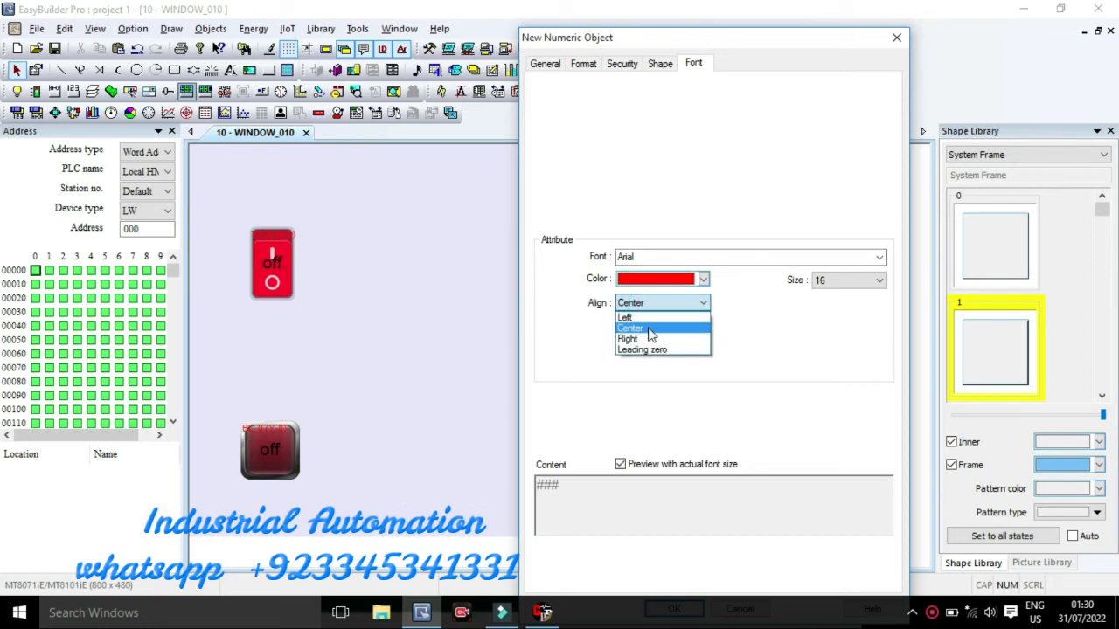
click(634, 327)
click(826, 281)
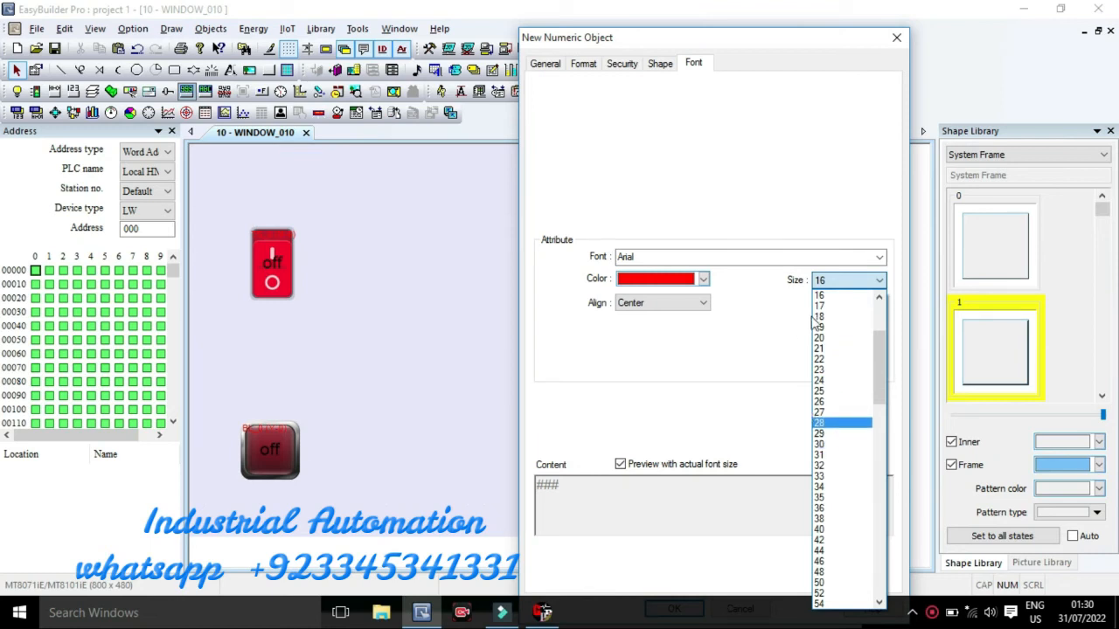
scroll(839, 325, up, 3)
click(806, 183)
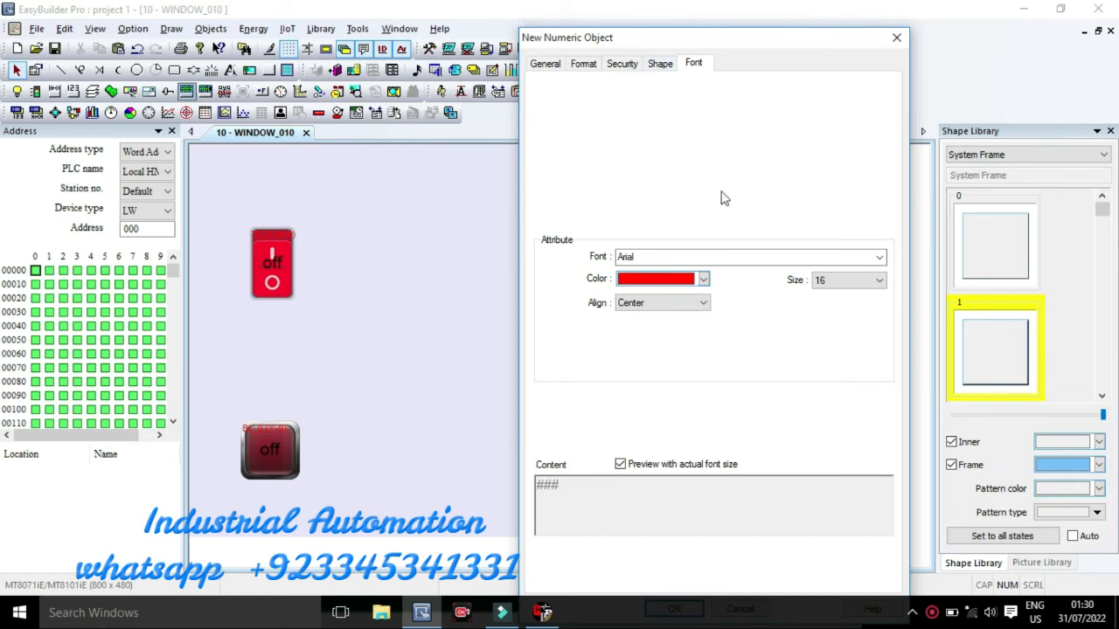
- Accept the numeric object's settings and place it beside the rocker switch at about X 322, Y 127
drag(734, 42, 738, 15)
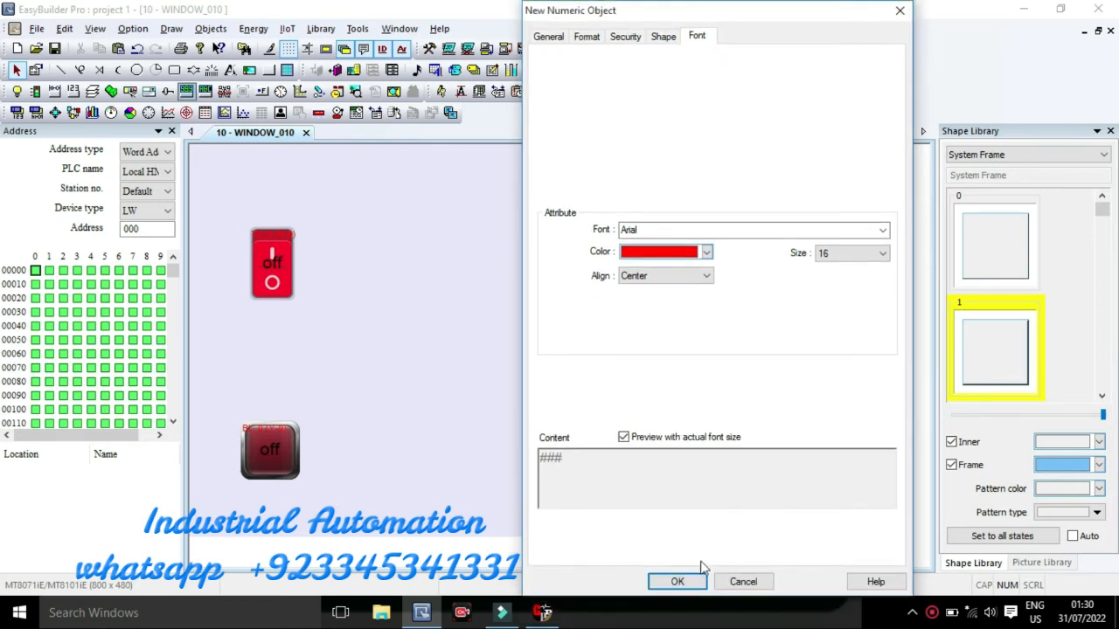
click(678, 582)
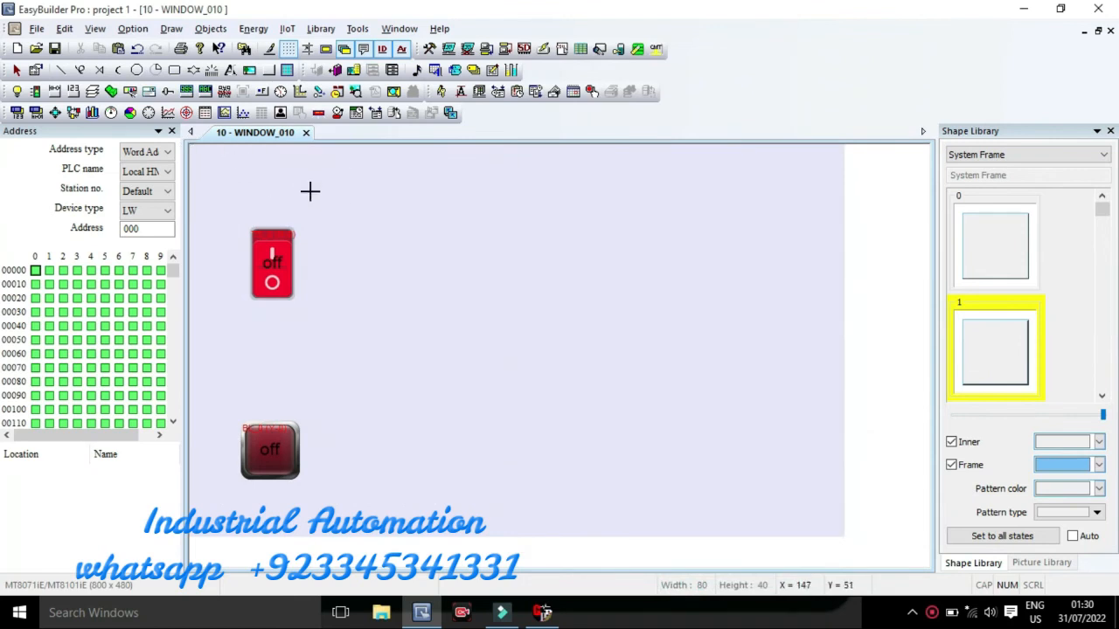
click(452, 247)
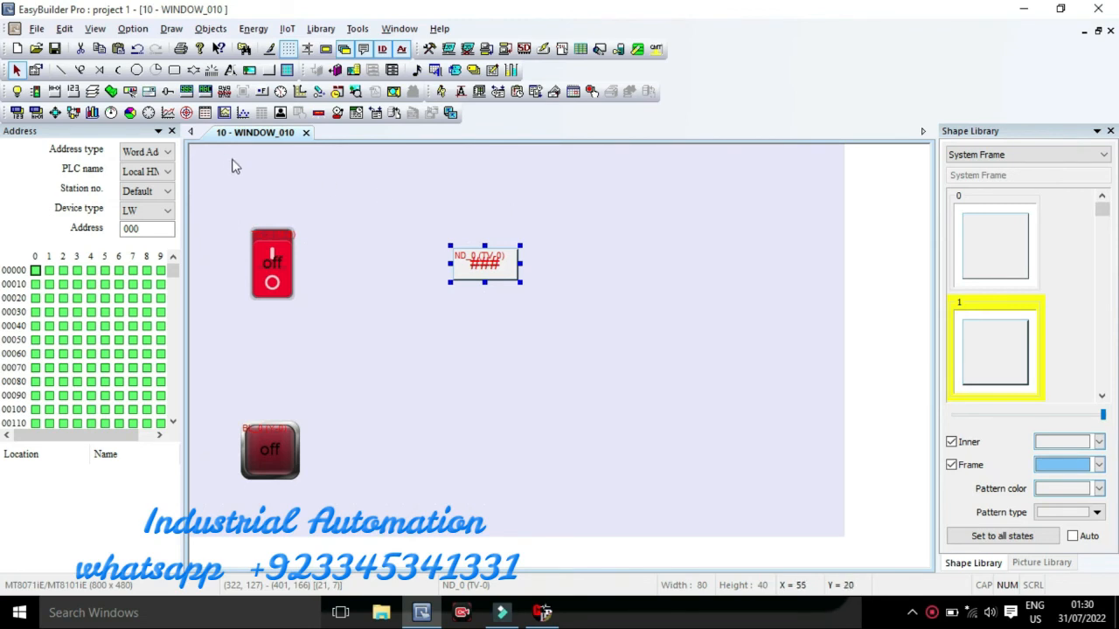
- Create a text object reading "on off switch" and place it above the rocker switch
click(231, 72)
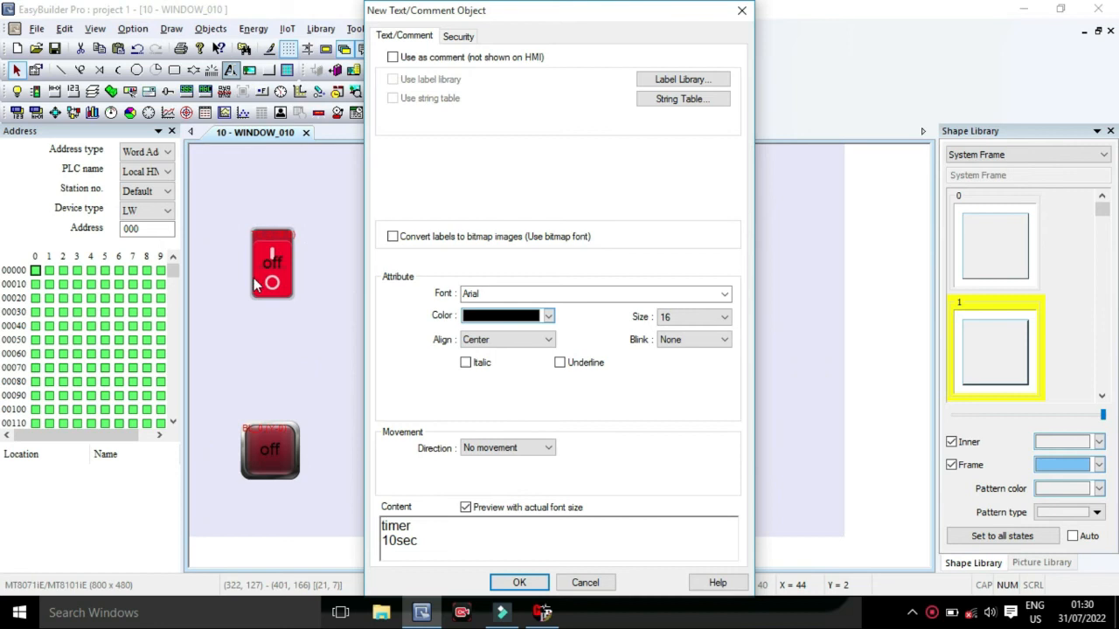
drag(428, 542, 367, 517)
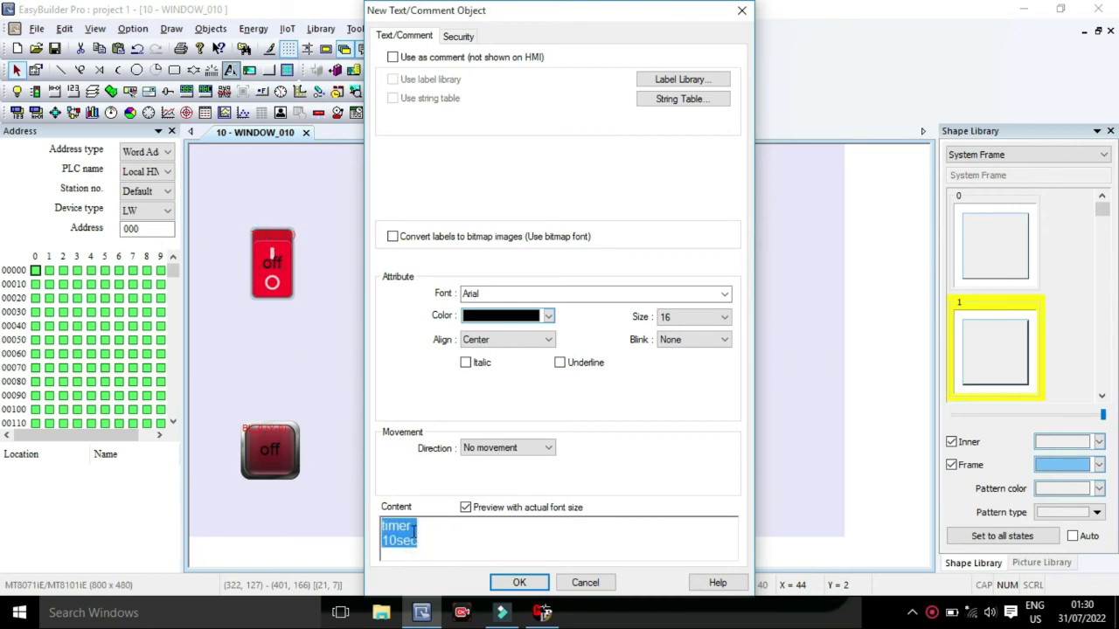
text(0)
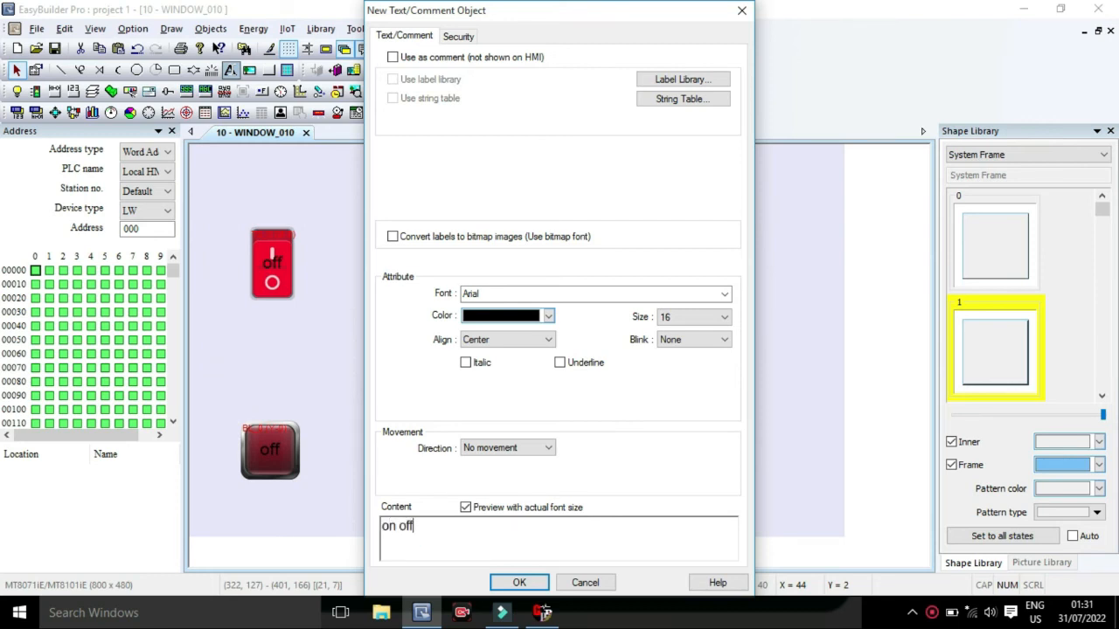
text(n off switch)
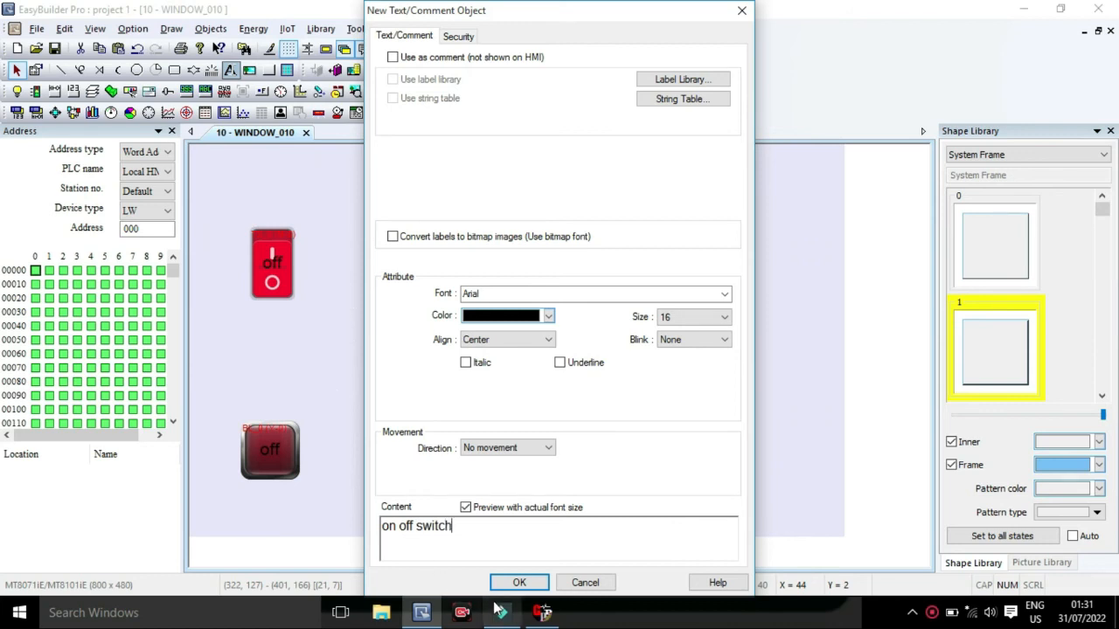
click(519, 582)
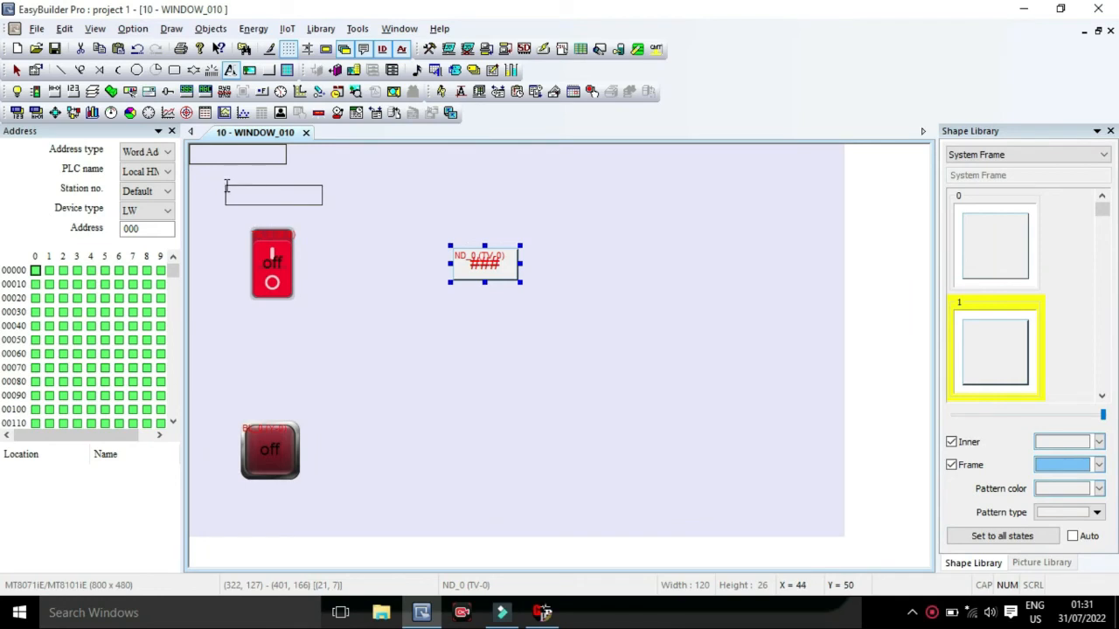
click(226, 185)
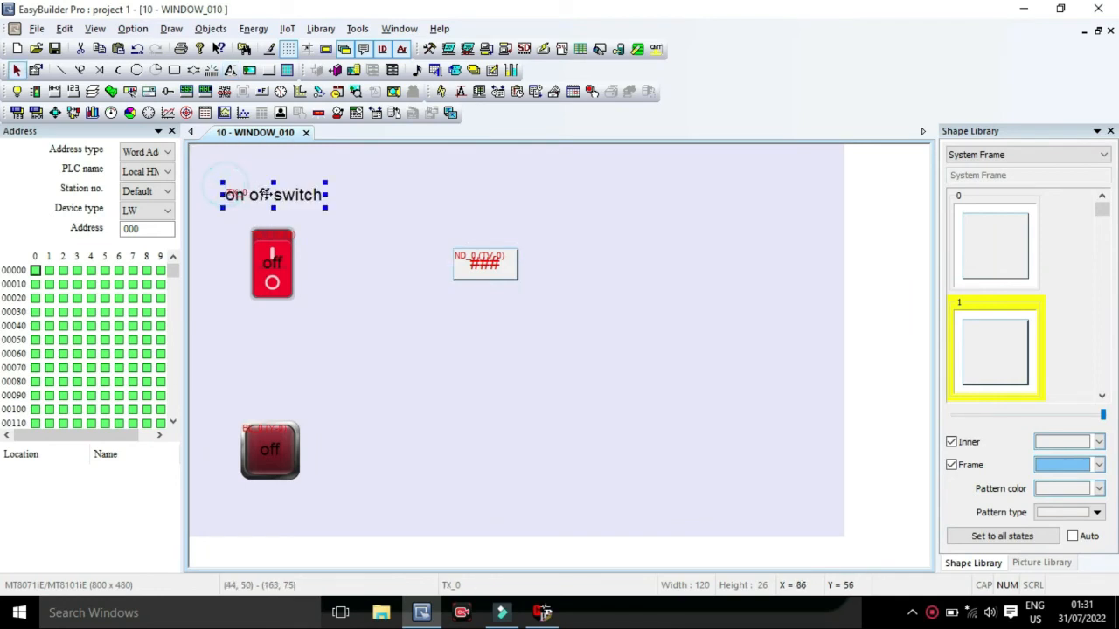
- Duplicate the "on off switch" label and move the copy above the square indicator lamp
click(342, 242)
click(286, 201)
key(ctrl+d)
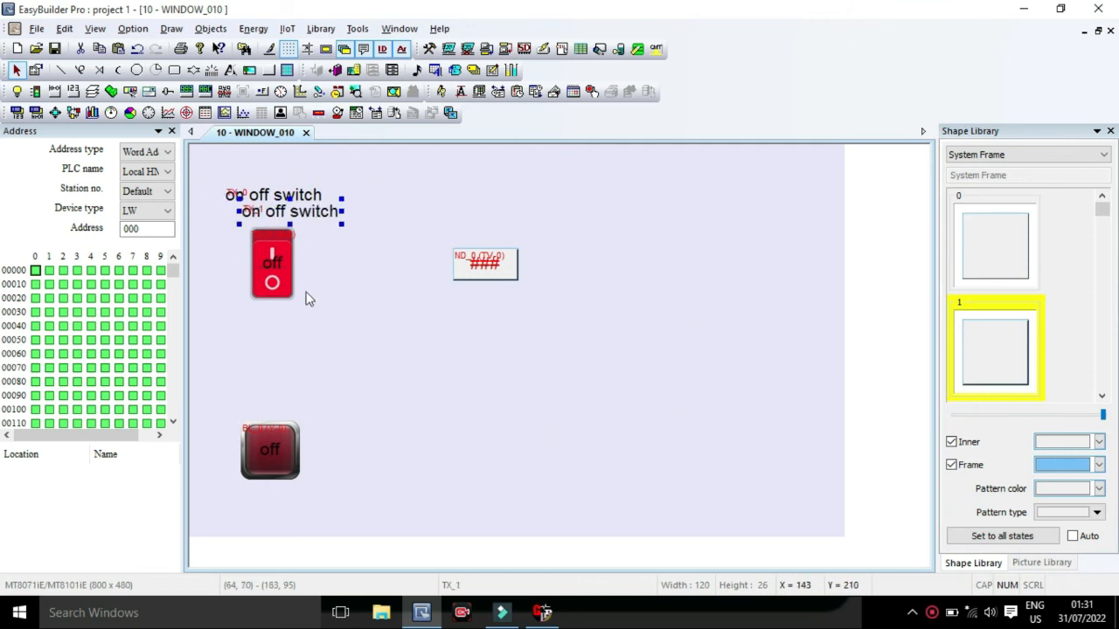
drag(302, 212, 286, 397)
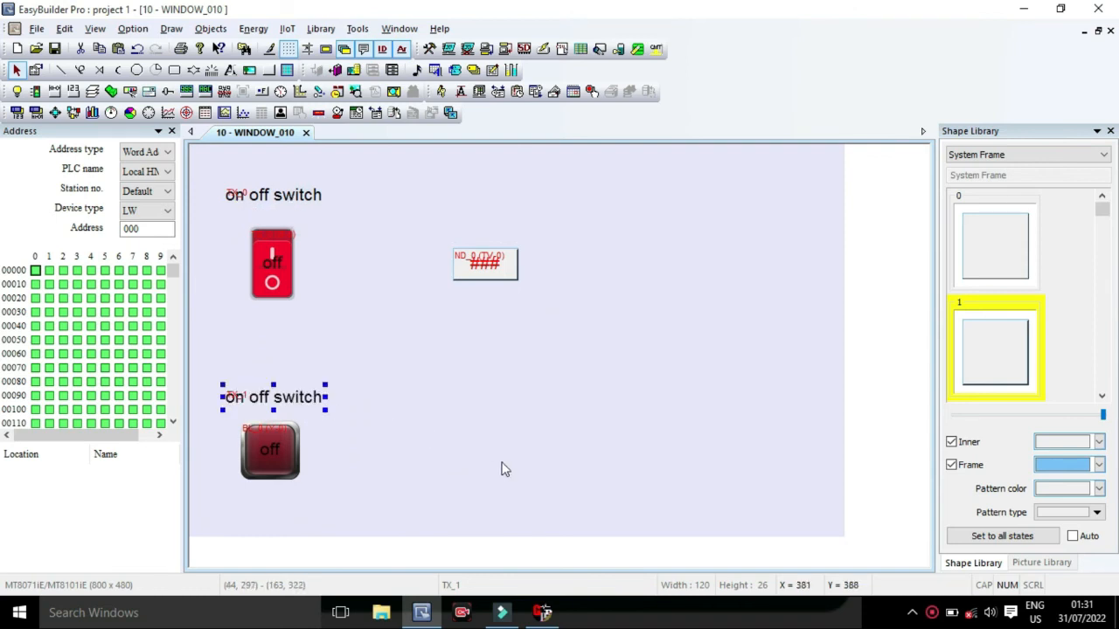
- Change the copied label to "indication light" on two lines and reposition it centered above the square lamp
double_click(247, 399)
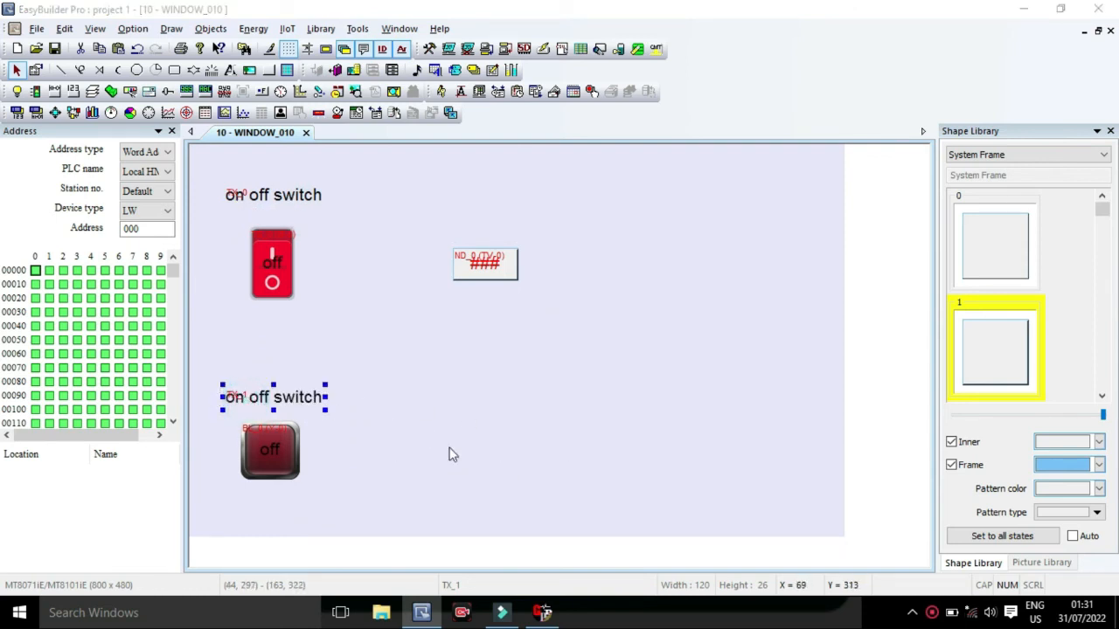
drag(485, 527, 379, 584)
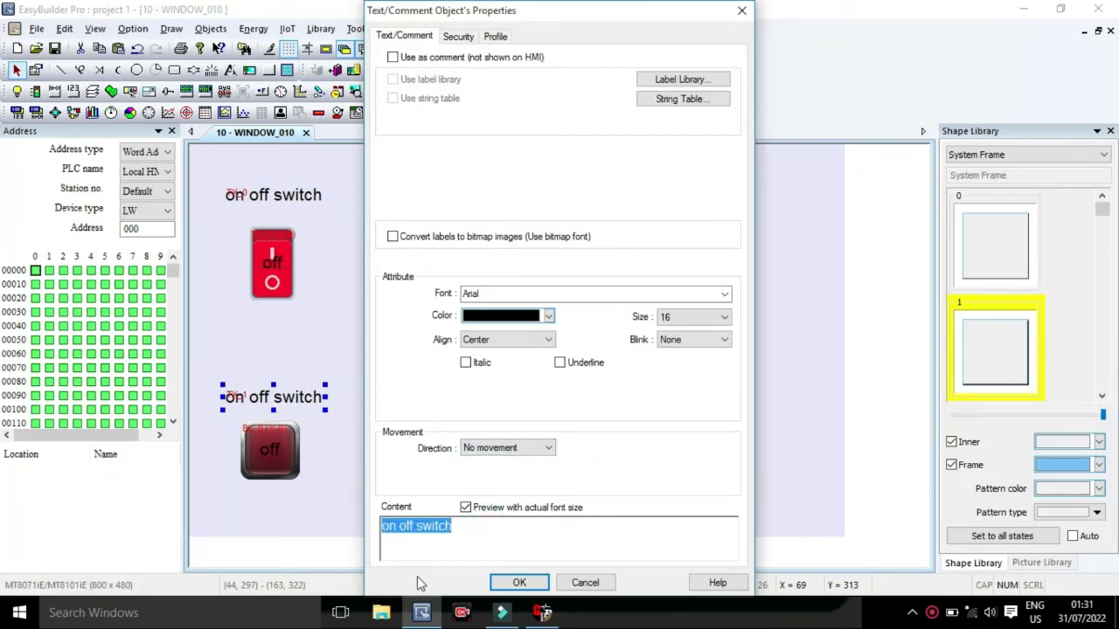
text(indication)
key(Return)
text(light)
click(519, 582)
drag(265, 398, 282, 384)
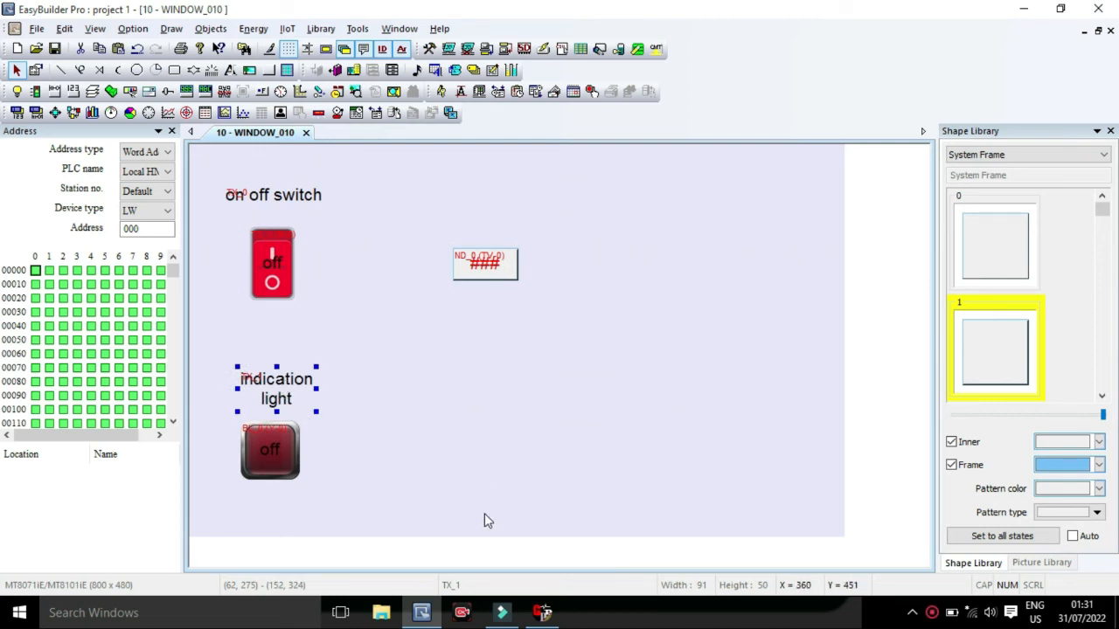
- Copy the "indication light" label and place the copy above the numeric display
key(ctrl+c)
key(ctrl+v)
drag(293, 417, 485, 219)
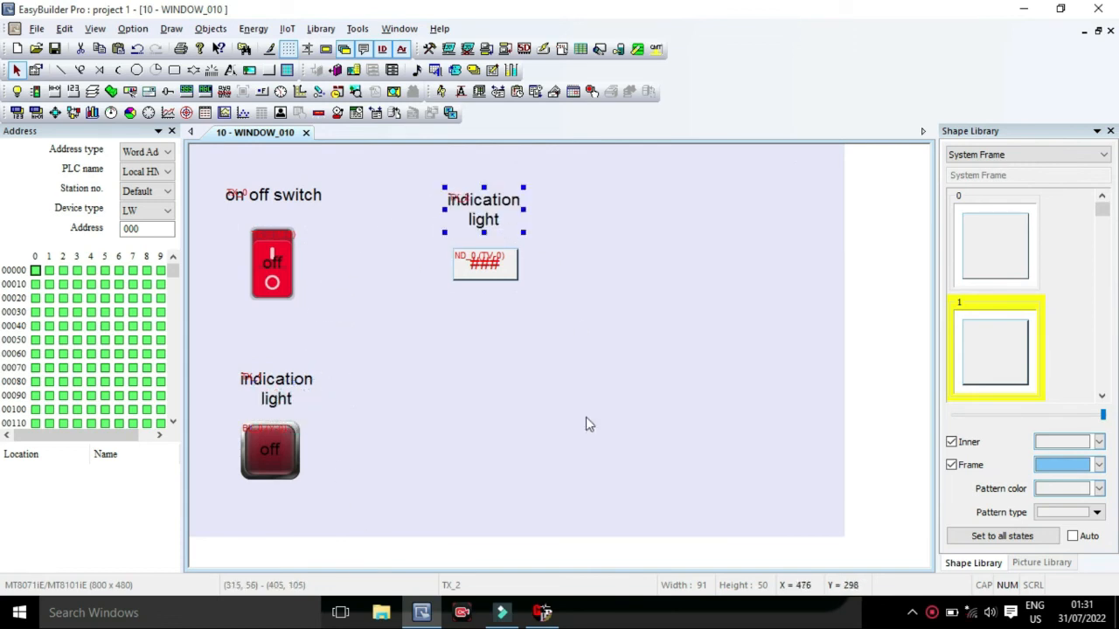
- Change the label above the numeric display to "time" and move it down close over the display
double_click(485, 217)
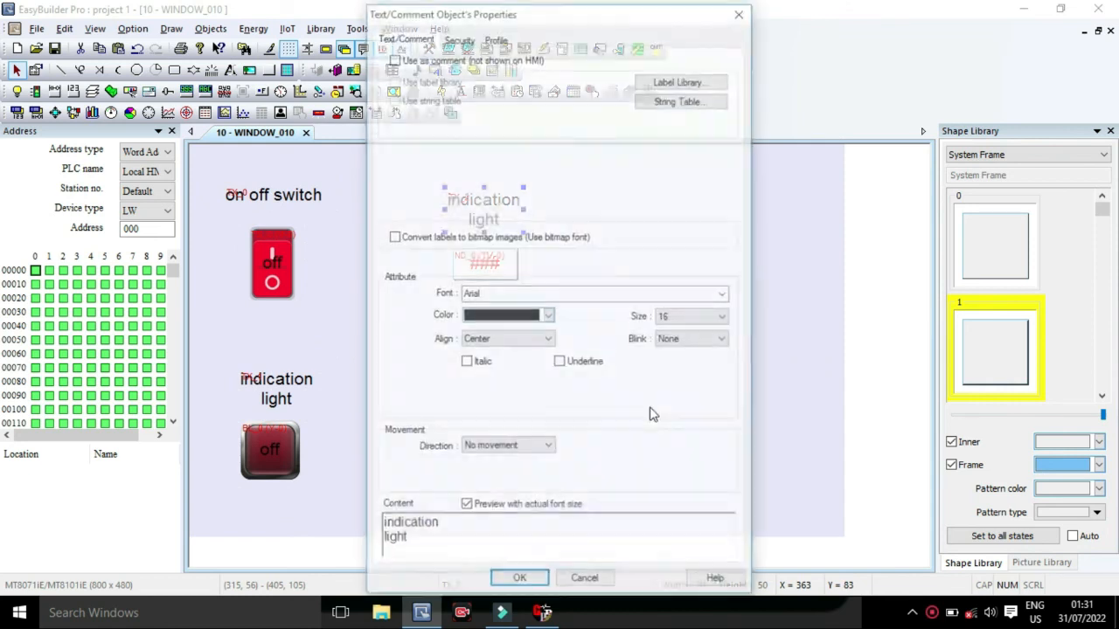
drag(465, 547, 382, 522)
mouse_move(543, 614)
text(time)
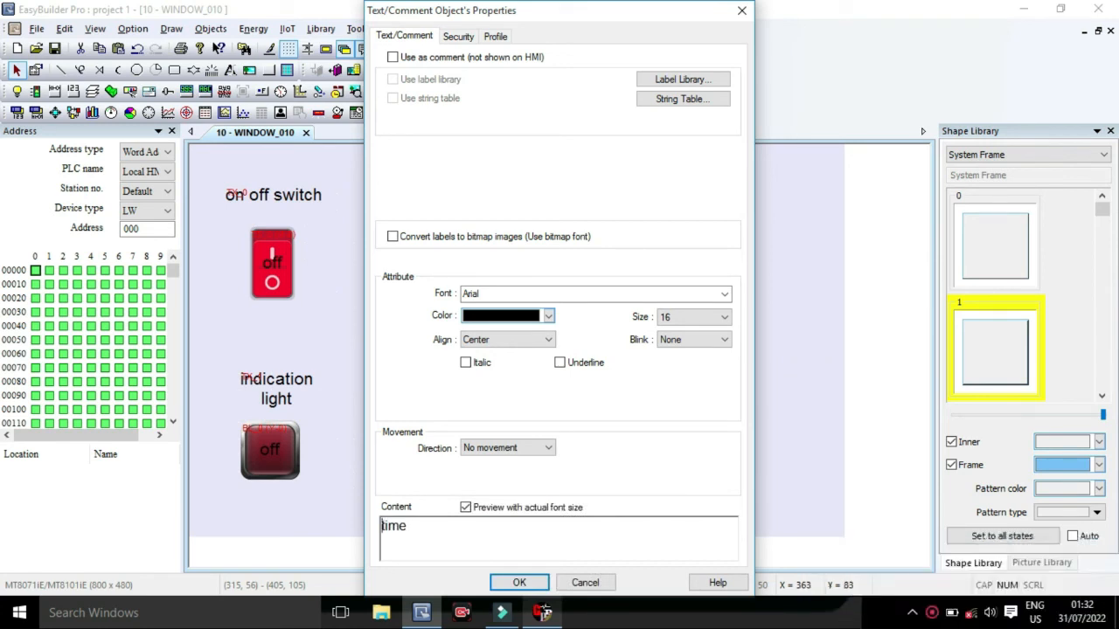
text(p)
key(BackSpace)
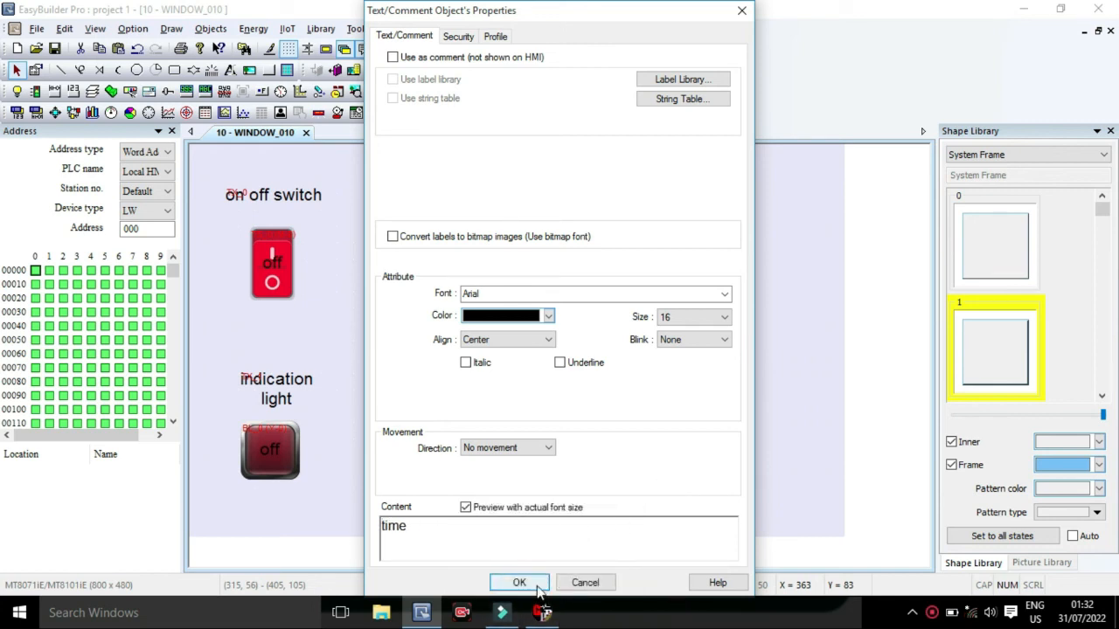
click(519, 582)
drag(463, 200, 485, 224)
click(574, 247)
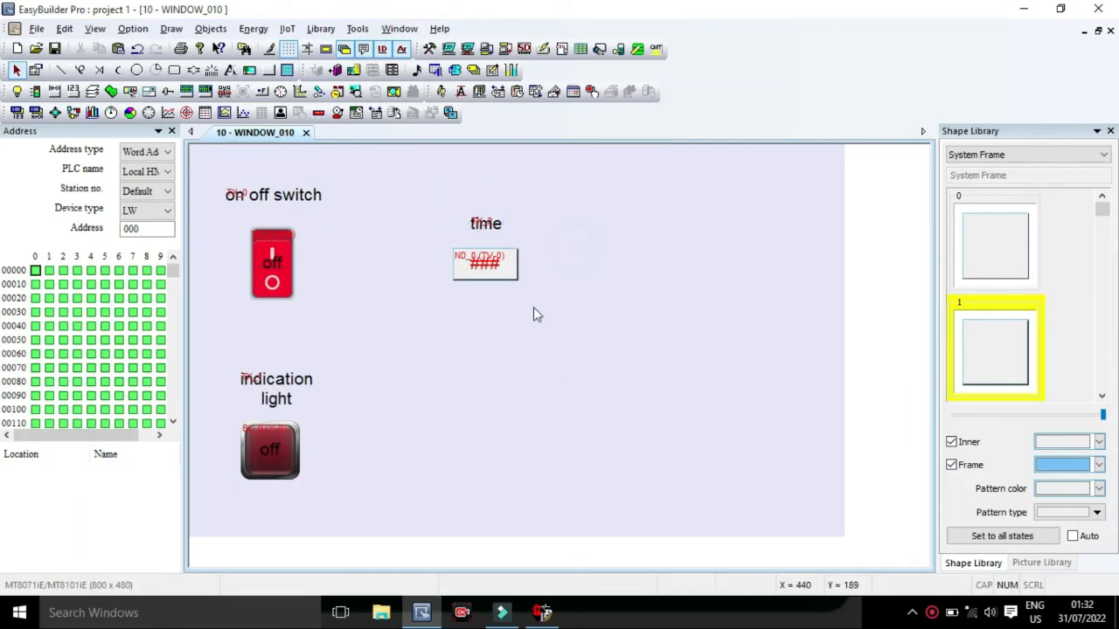
- Change the "time" label to "timer T0" on two lines and move it up clear of the numeric display
click(290, 201)
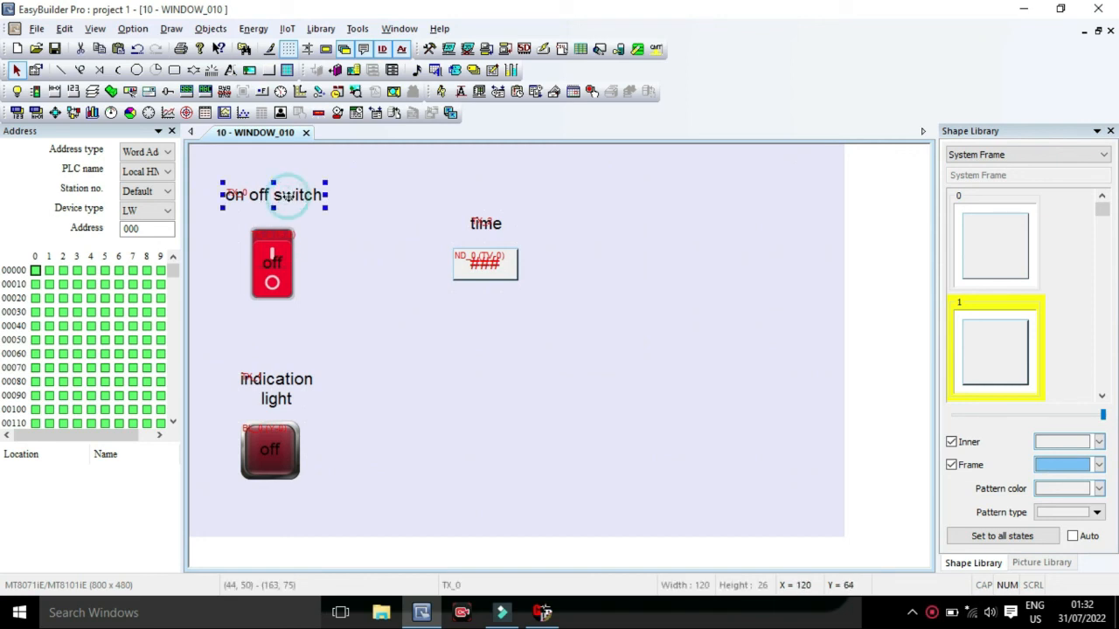
double_click(490, 229)
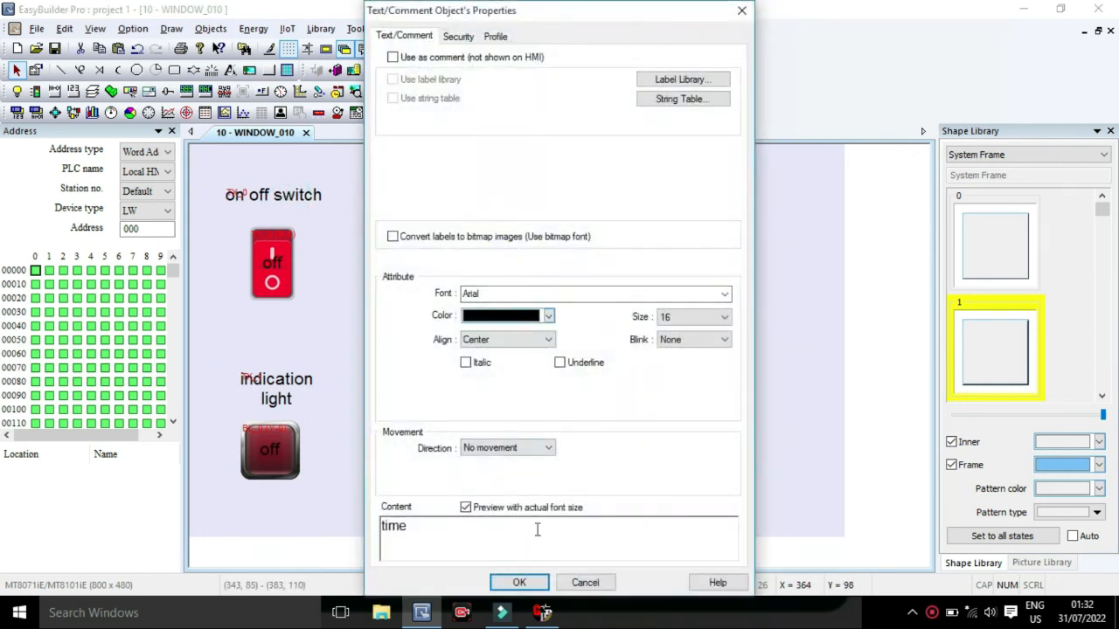
click(446, 540)
text(T0)
click(411, 526)
text(R)
key(BackSpace)
text(r)
click(519, 582)
click(546, 364)
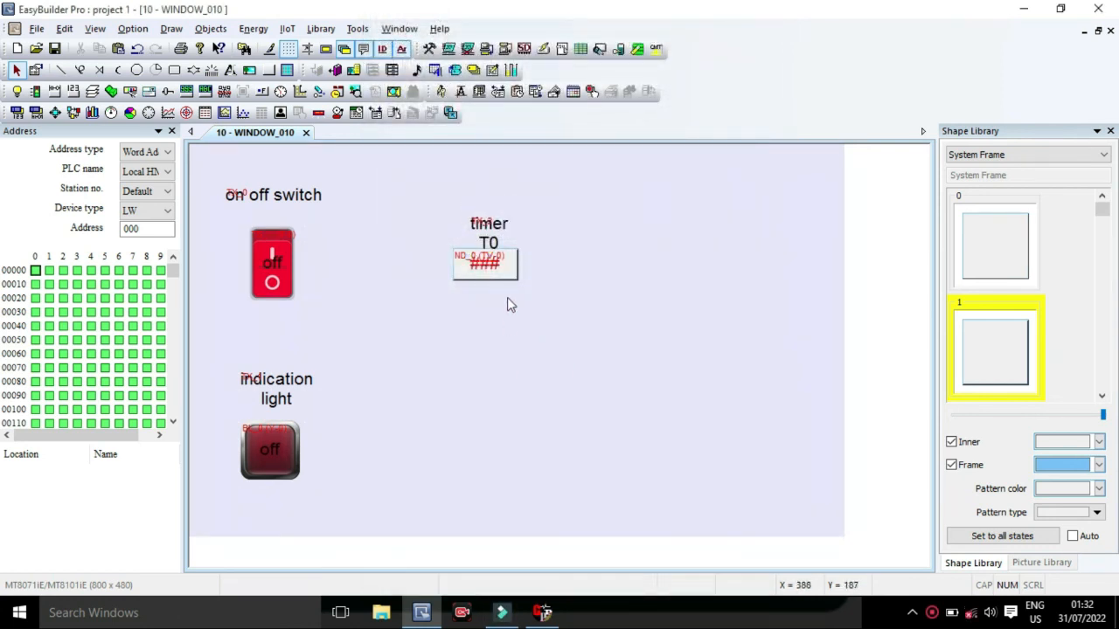
click(496, 227)
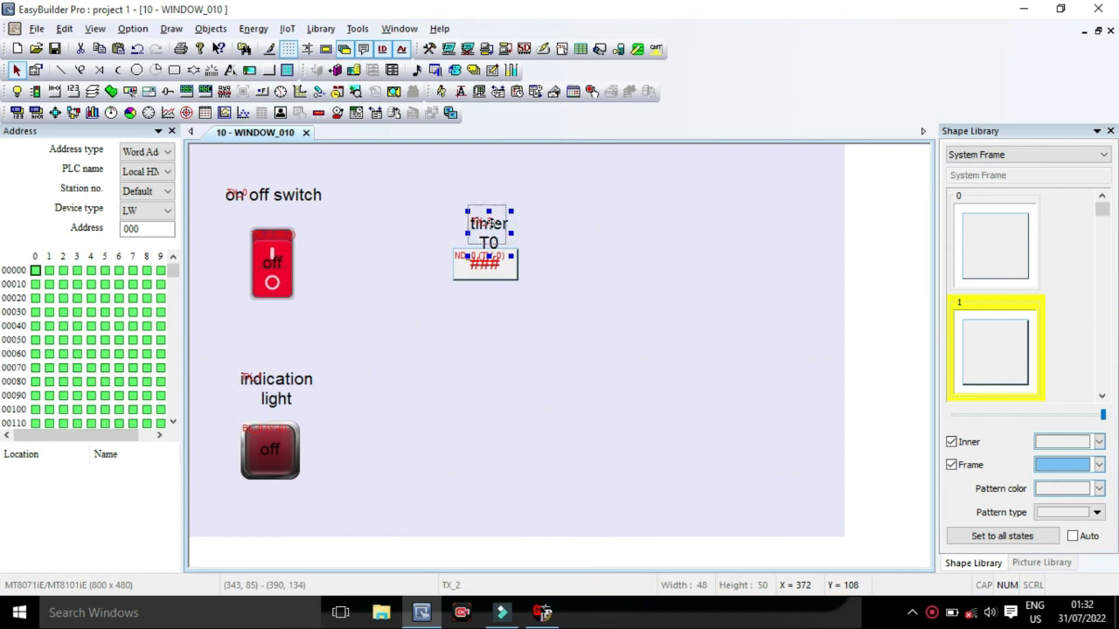
click(560, 299)
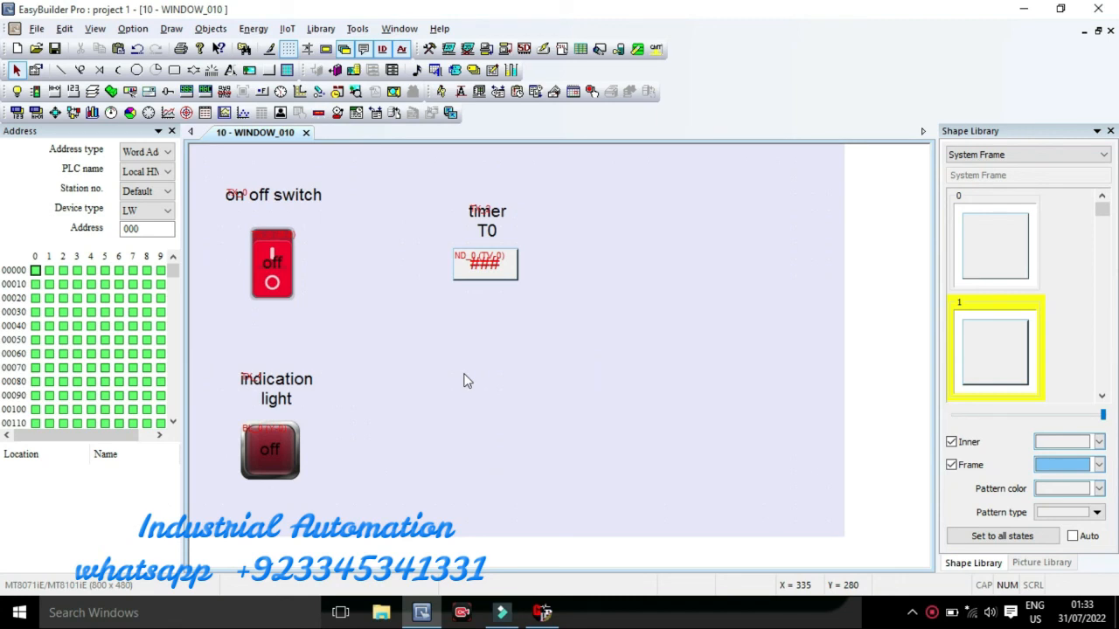
- Run the online simulation of the HMI project and toggle the on/off switch on, off and on again to test timer T0
click(451, 50)
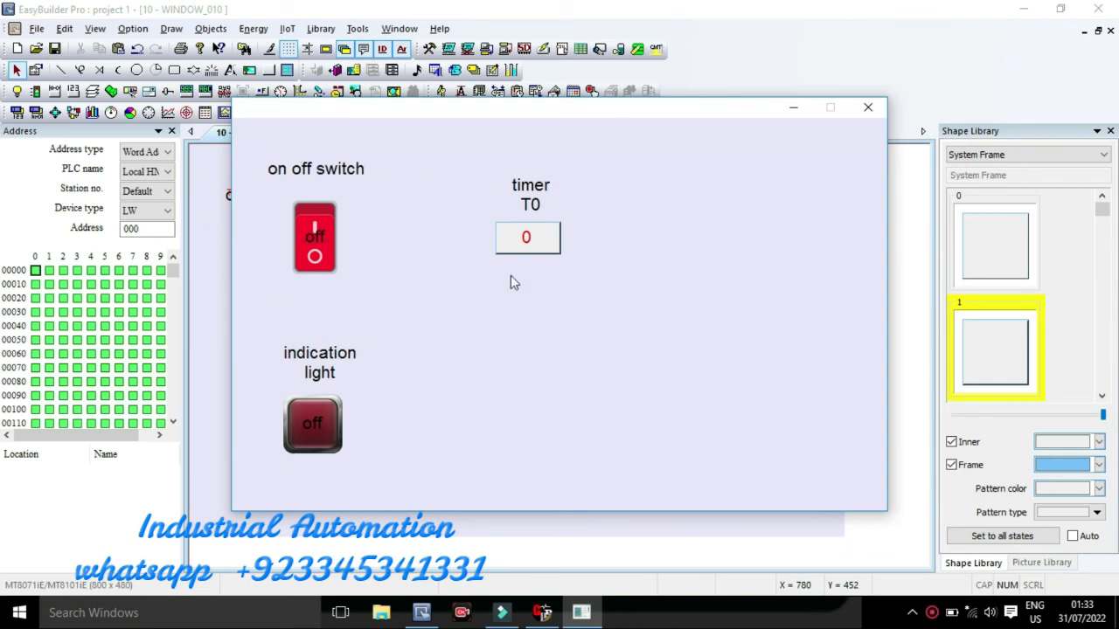
click(316, 220)
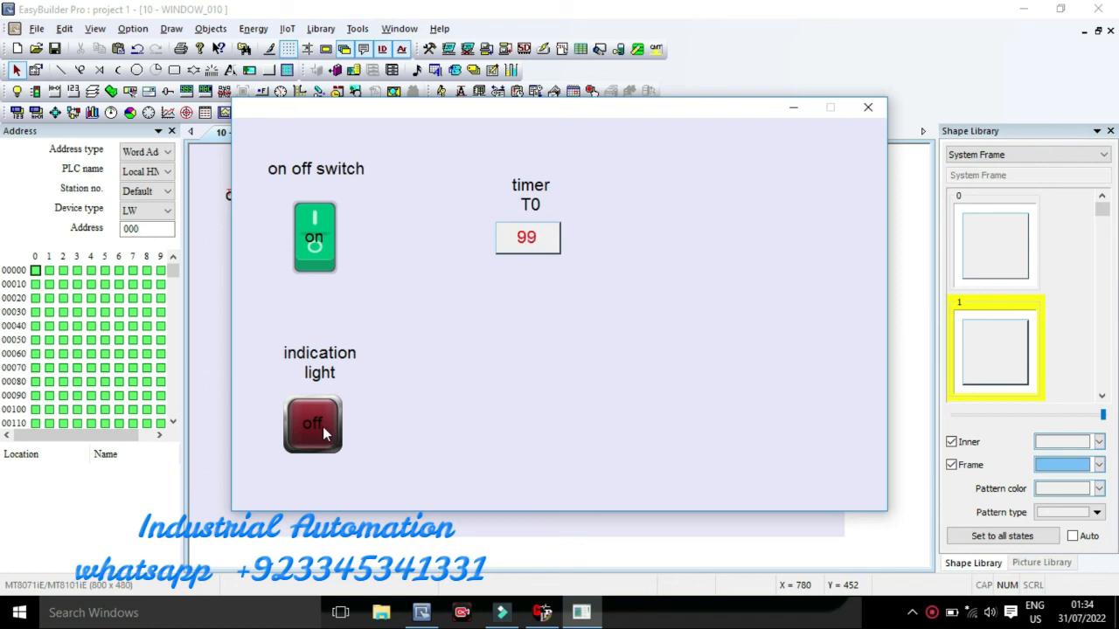
click(317, 234)
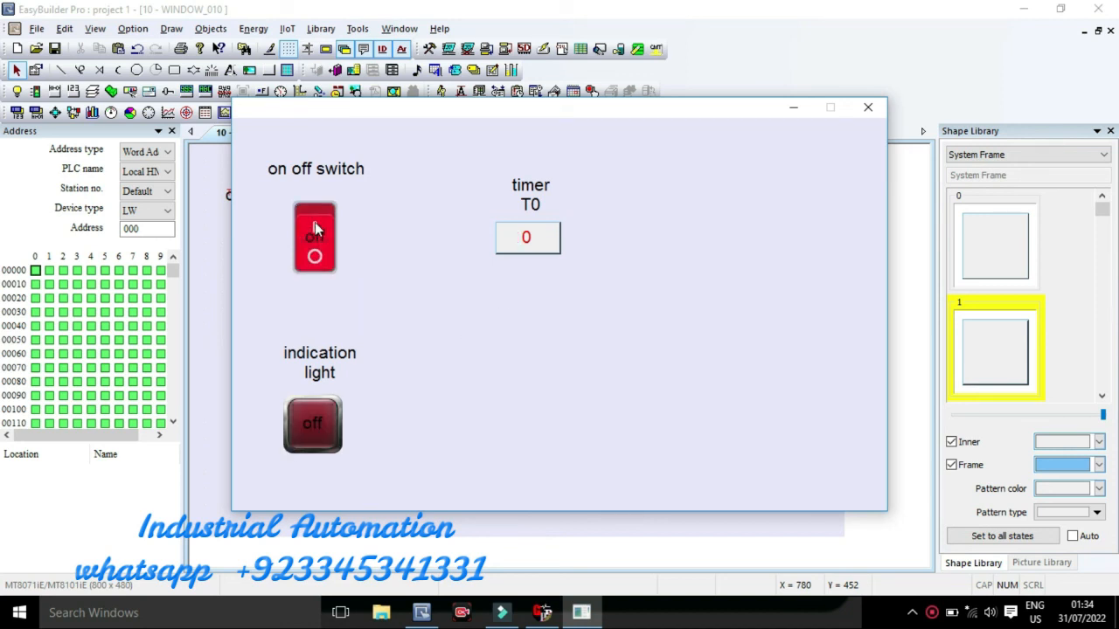
click(315, 228)
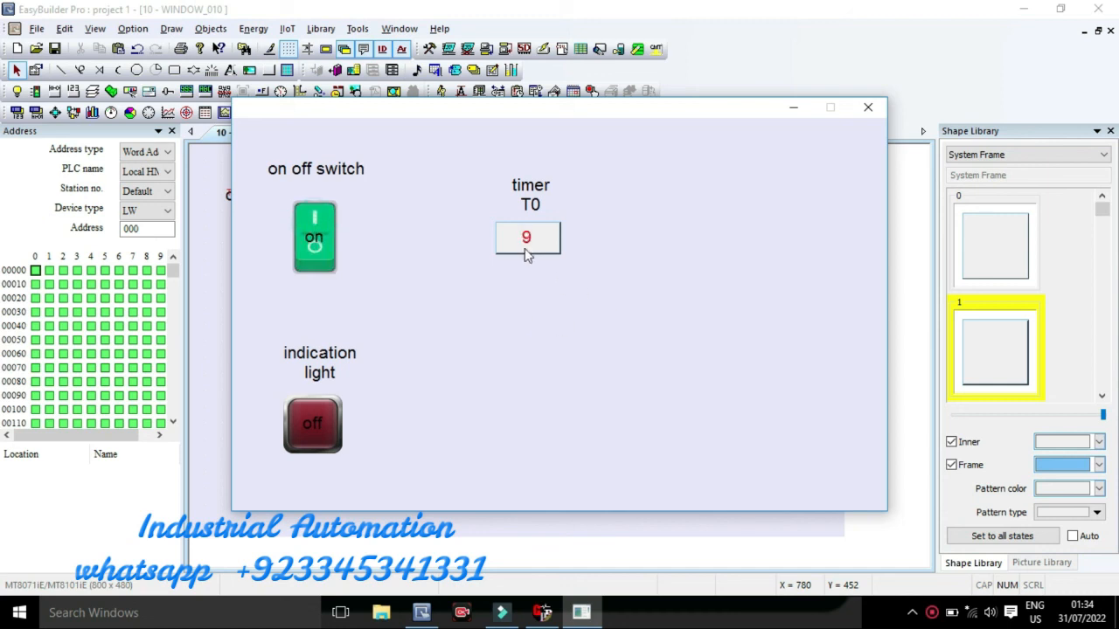